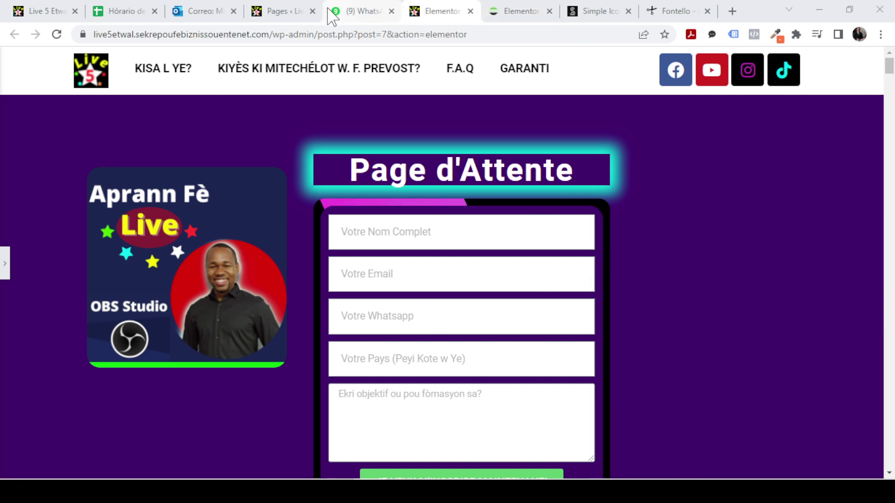
On the "Tiktok icon" page in Elementor, insert the Ícones sociais widget and add a fourth item to it
click(510, 15)
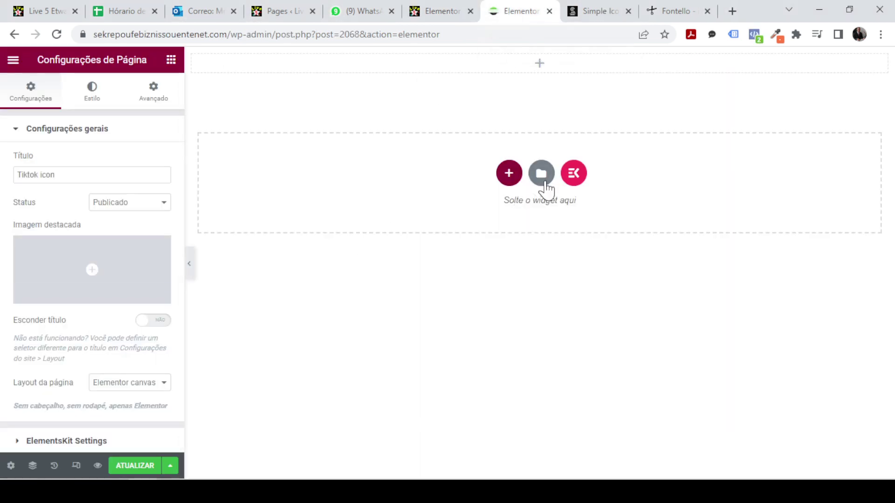
click(171, 59)
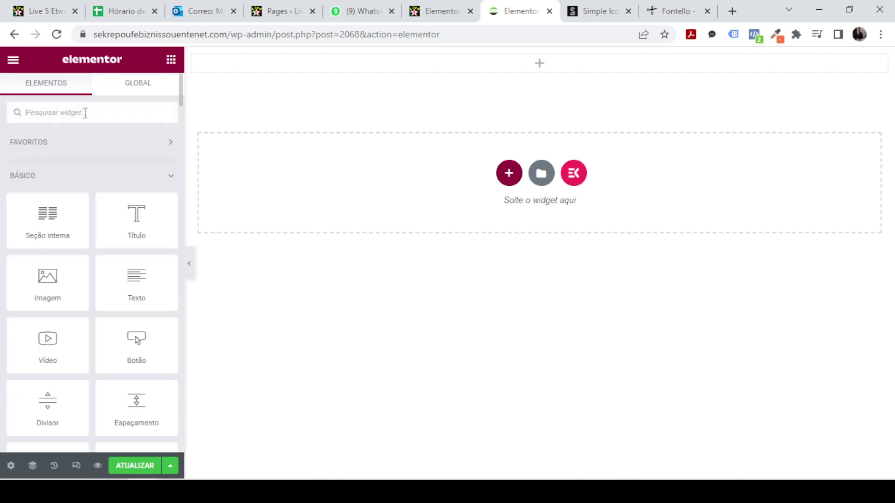
text(icon)
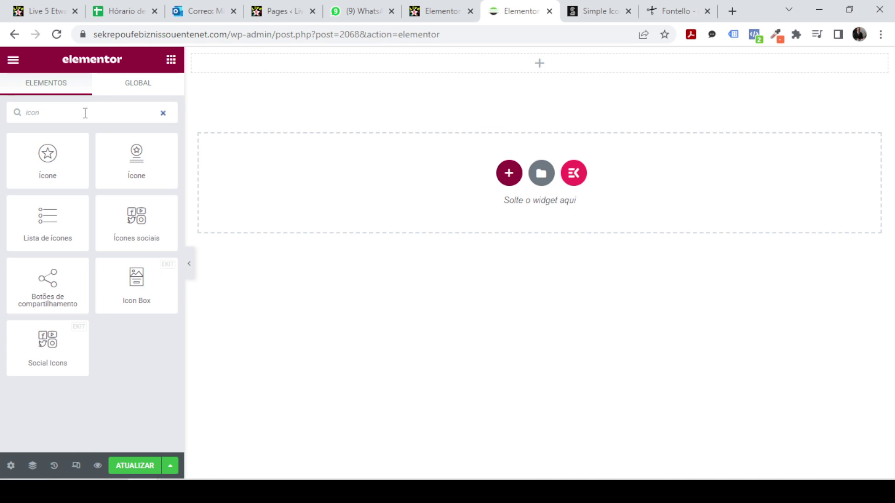
drag(152, 234, 484, 58)
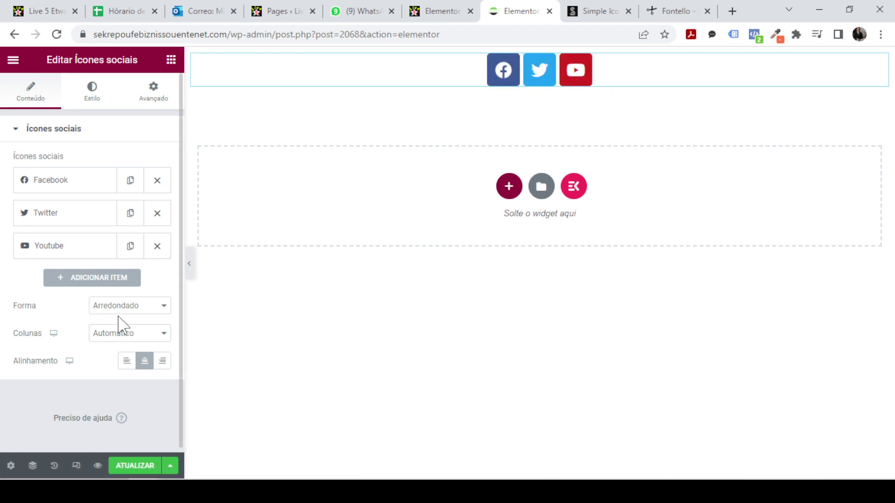
click(91, 278)
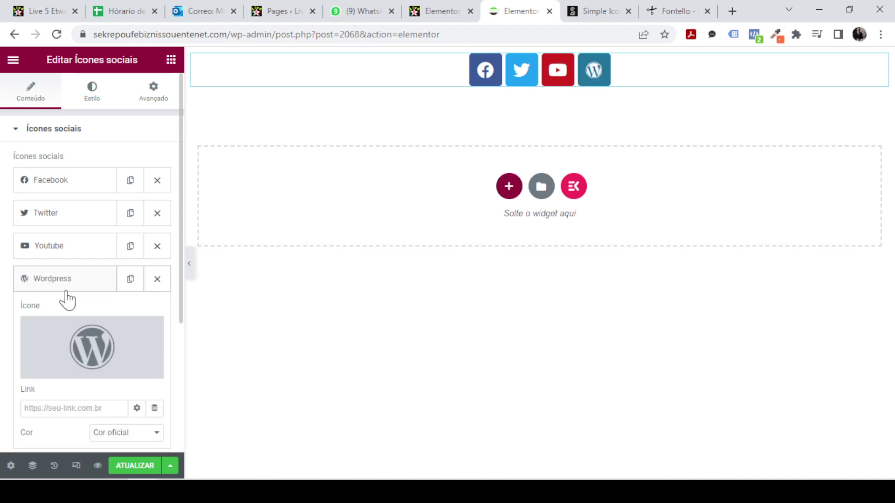
Filter the icon library for "tikto" to look for a TikTok icon for the Wordpress item, and clear the filter
click(93, 333)
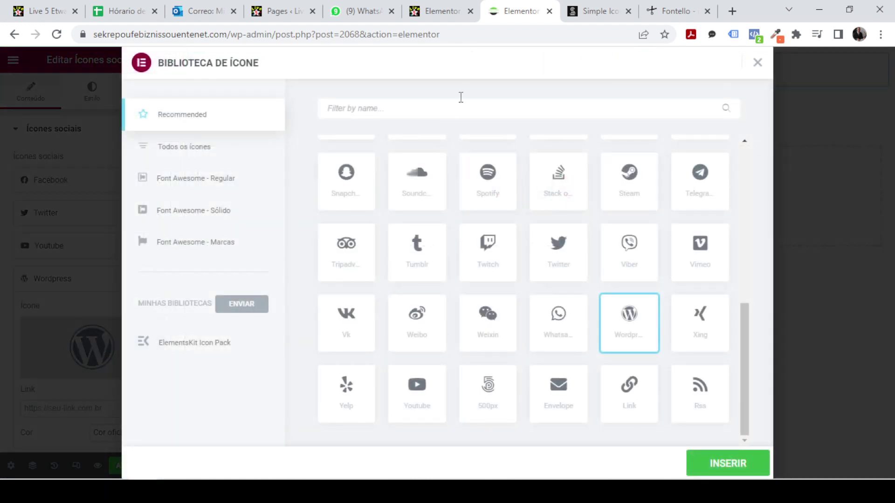
click(420, 110)
text(tikto)
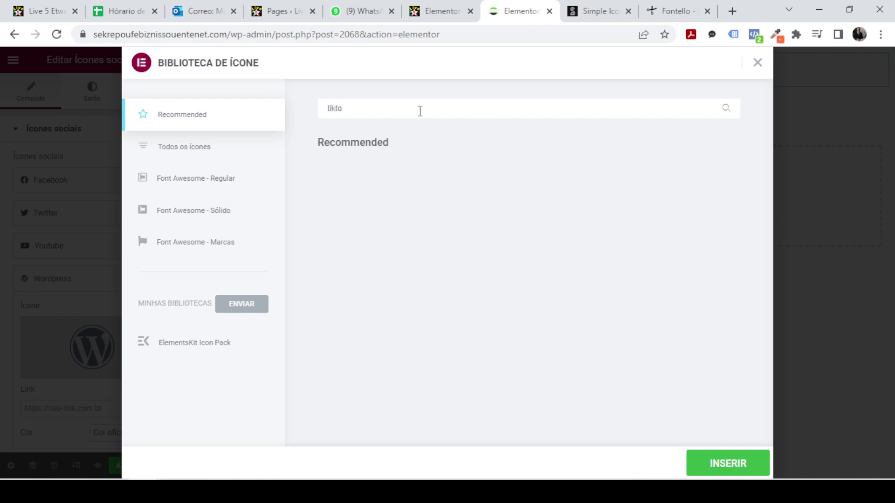
key(BackSpace)
key(BackSpace)
key(BackSpace)
key(BackSpace)
key(BackSpace)
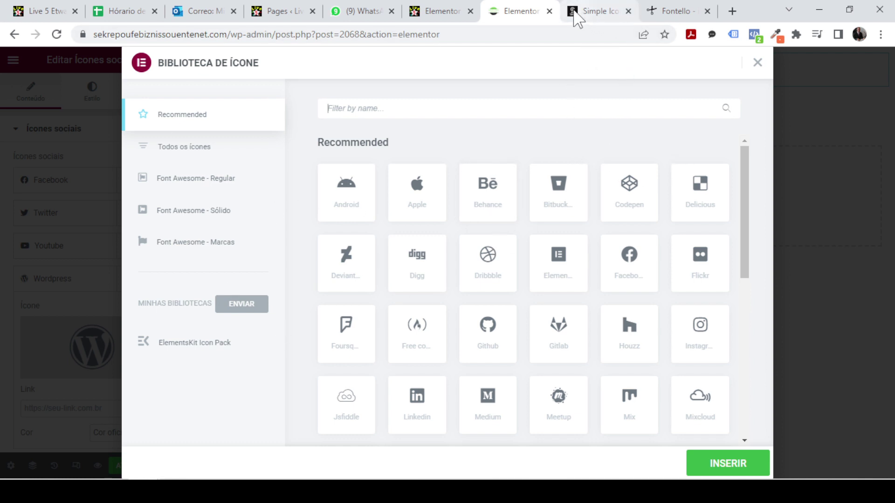
Load the simpleicons.org home page in a new browser tab
click(590, 9)
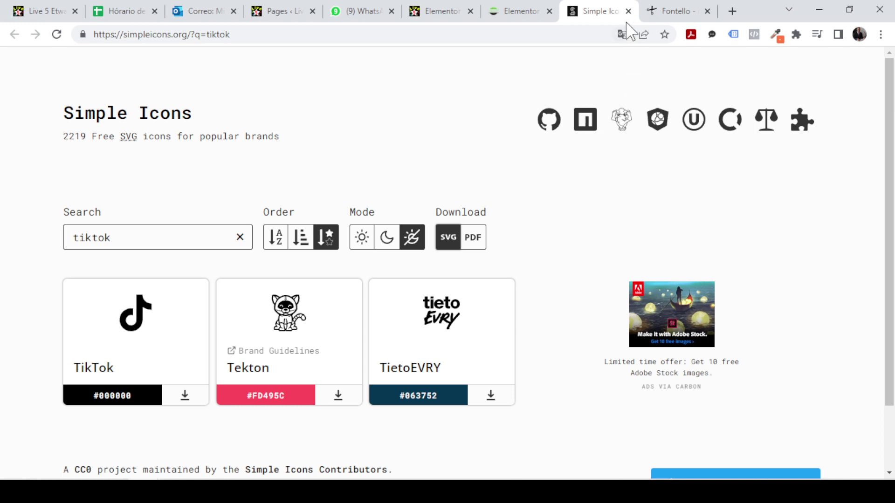
click(731, 11)
text(sim)
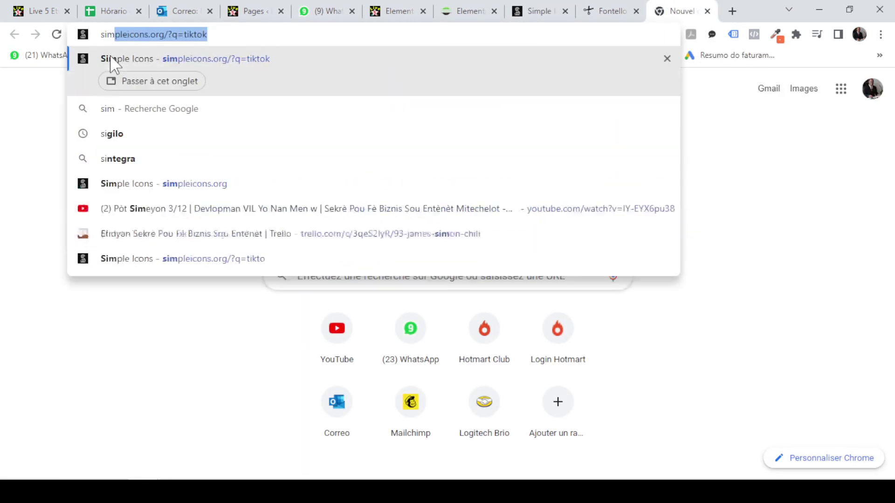
key(End)
key(BackSpace)
key(BackSpace)
key(BackSpace)
key(BackSpace)
key(BackSpace)
key(BackSpace)
key(BackSpace)
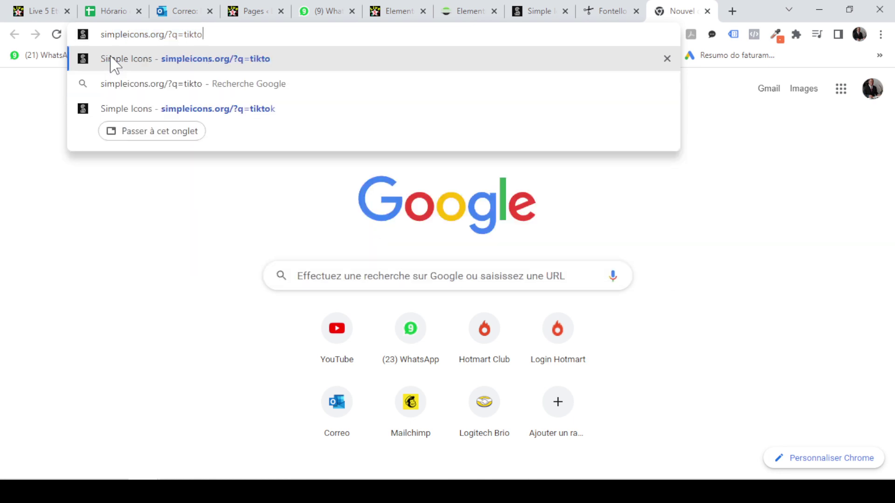
key(BackSpace)
key(BackSpace)
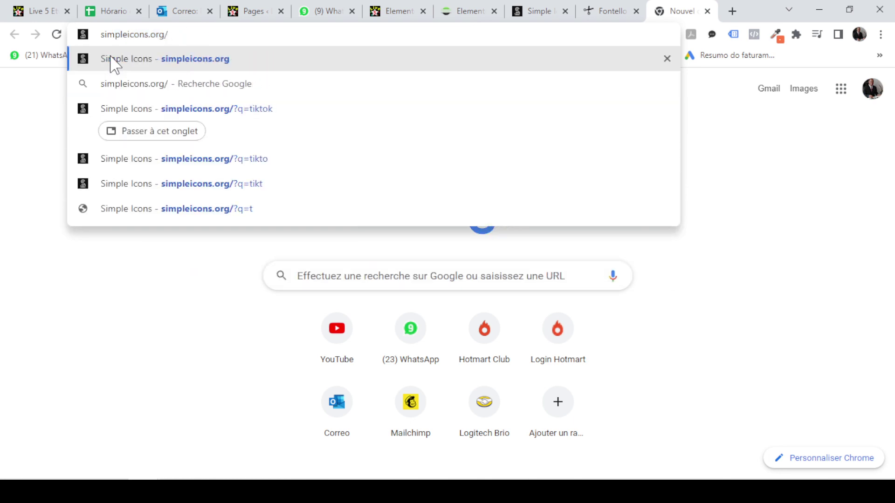
click(112, 63)
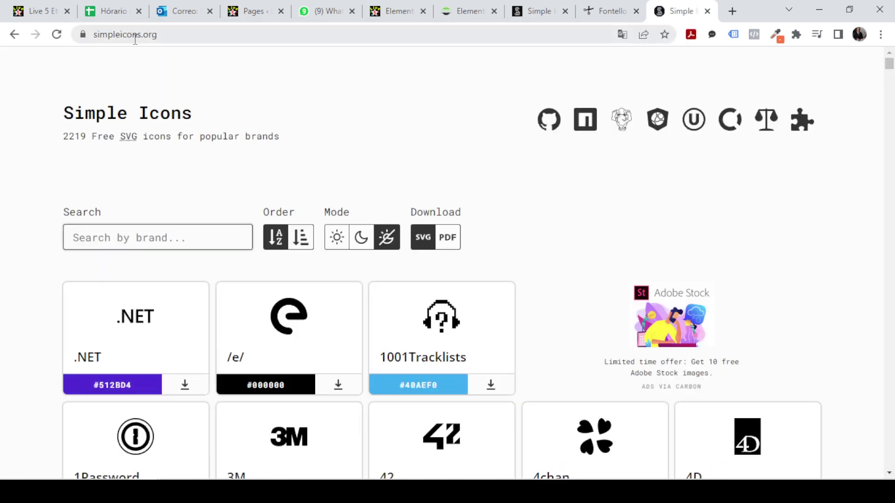
Search Simple Icons for "tiktok" and download the TikTok icon as an SVG file
click(135, 239)
text(tikto)
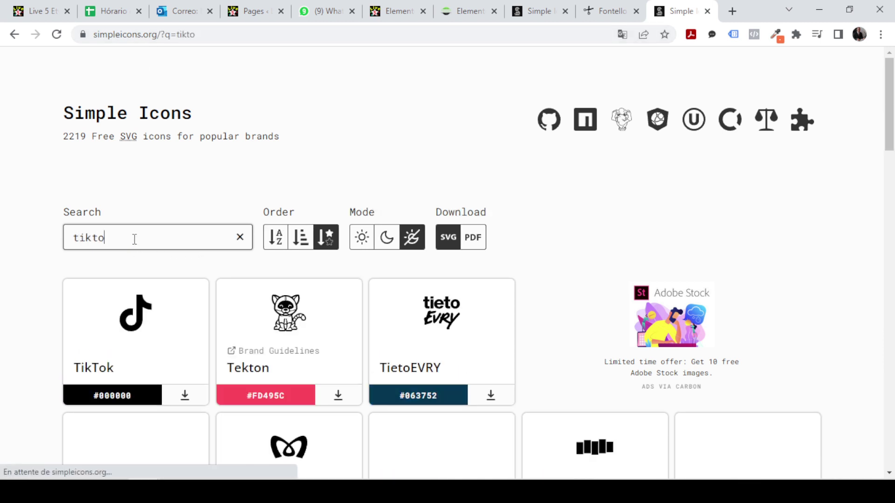
text(k)
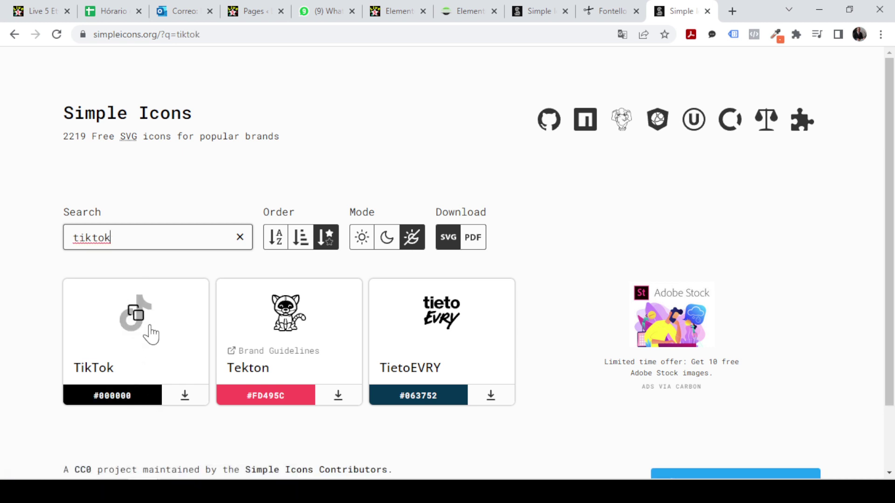
scroll(140, 317, down, 2)
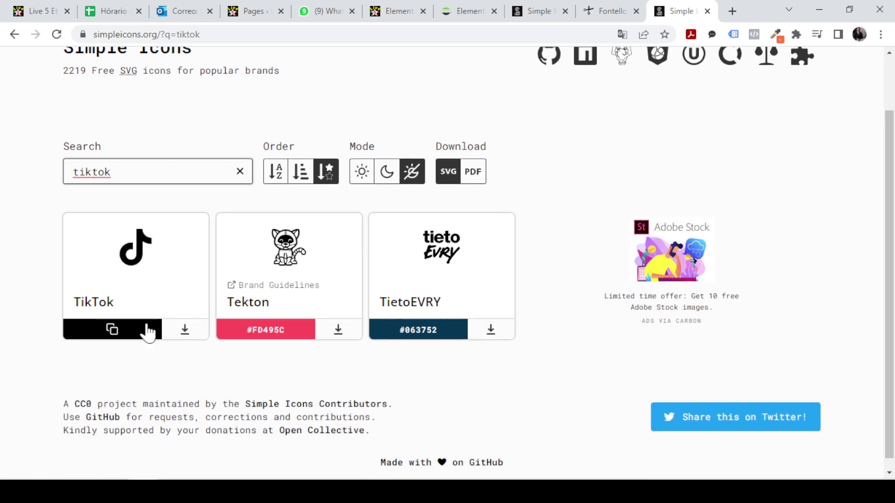
scroll(185, 336, down, 1)
click(190, 327)
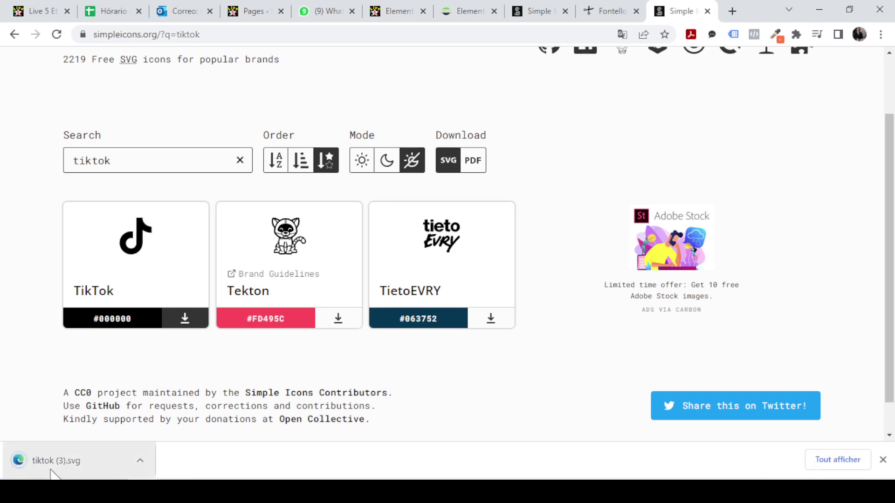
Switch to Fontello and add the downloaded file tiktok (3).svg to the Custom Icons
click(597, 12)
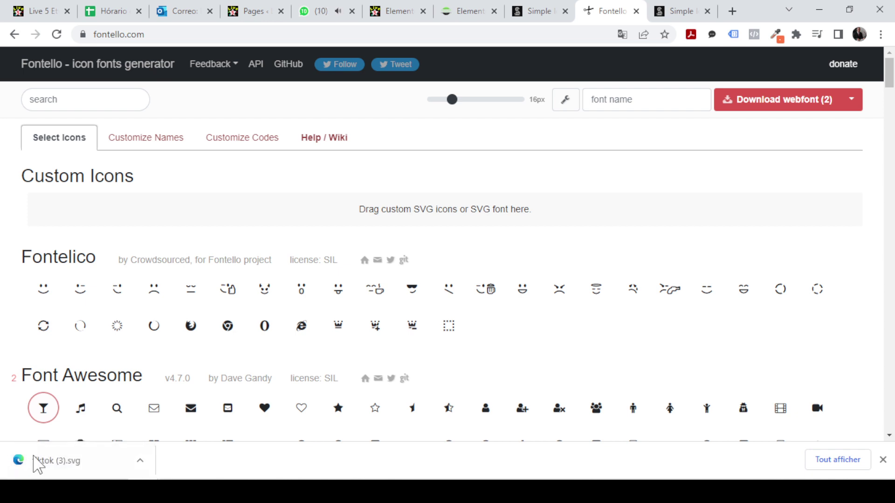
drag(60, 466, 88, 384)
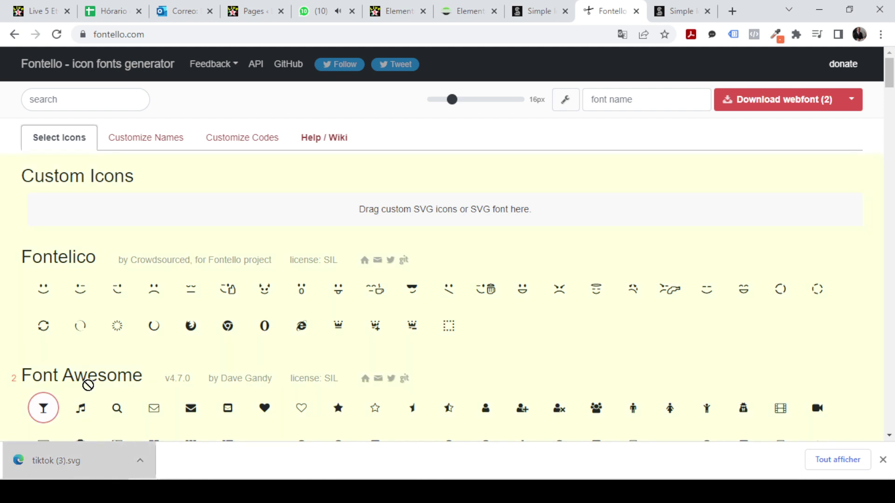
drag(160, 229, 171, 226)
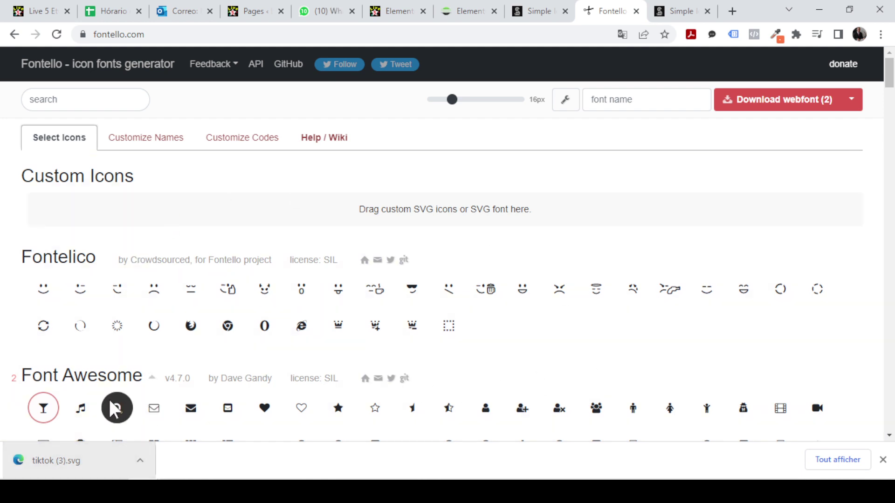
drag(66, 469, 239, 210)
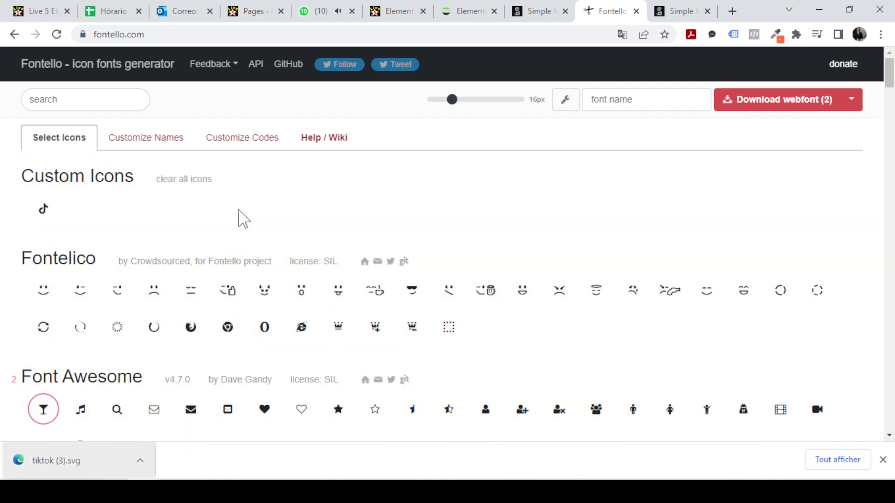
Name the Fontello font "tiktok" and download the webfont archive
click(631, 98)
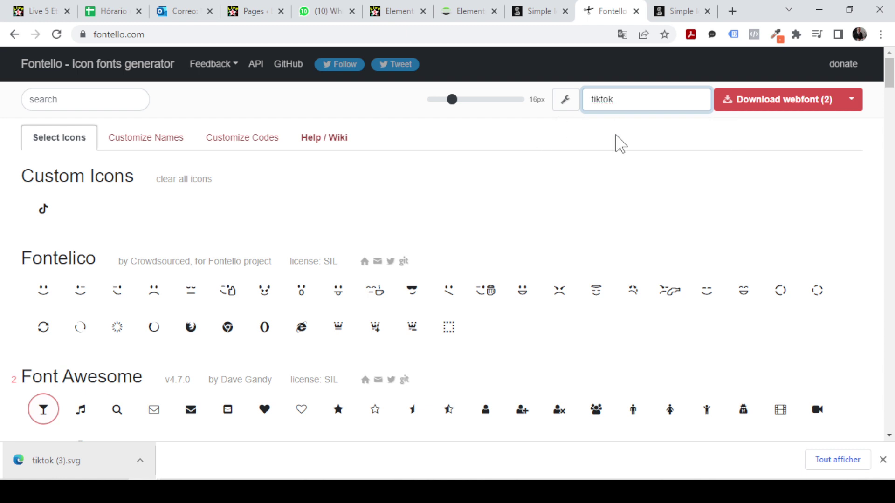
click(616, 139)
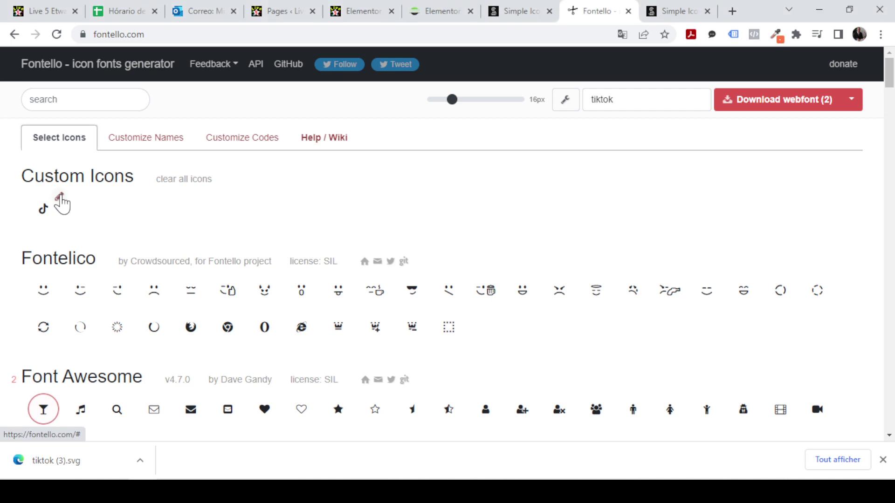
click(60, 198)
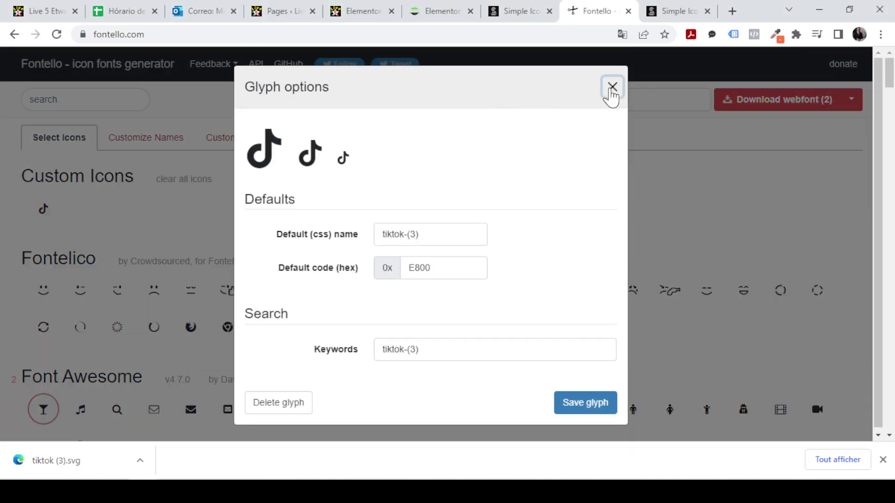
click(611, 89)
click(637, 97)
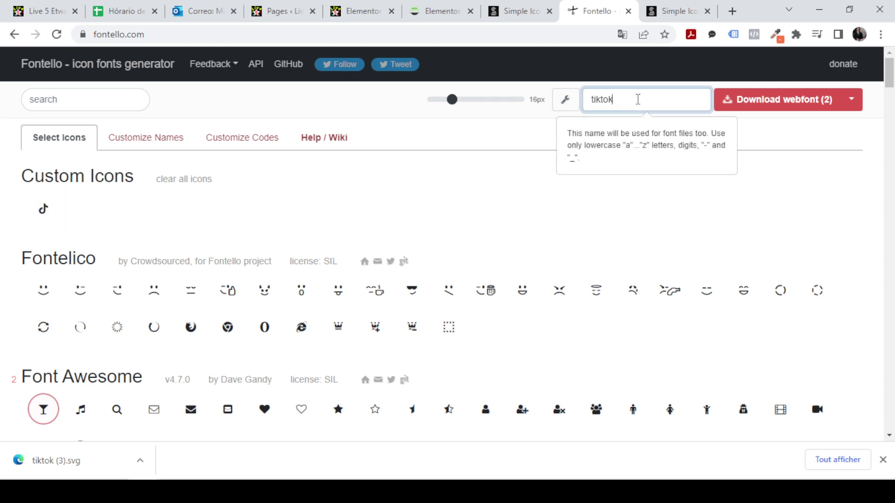
click(774, 135)
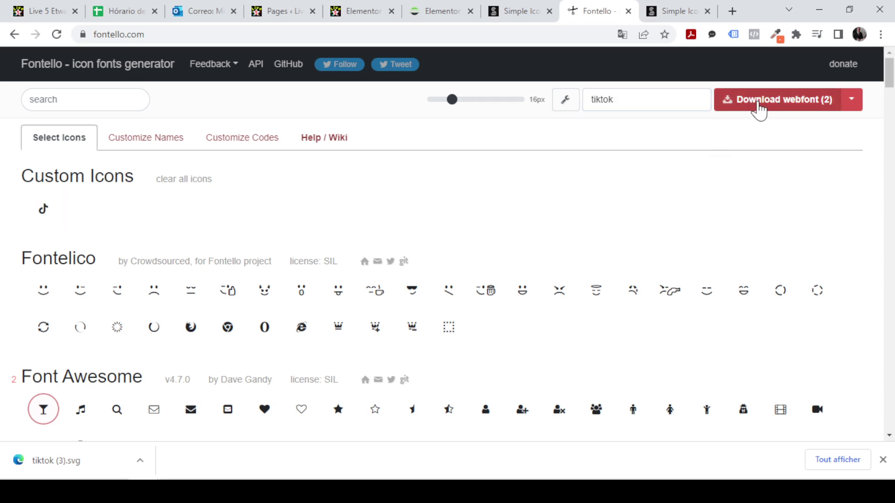
click(762, 106)
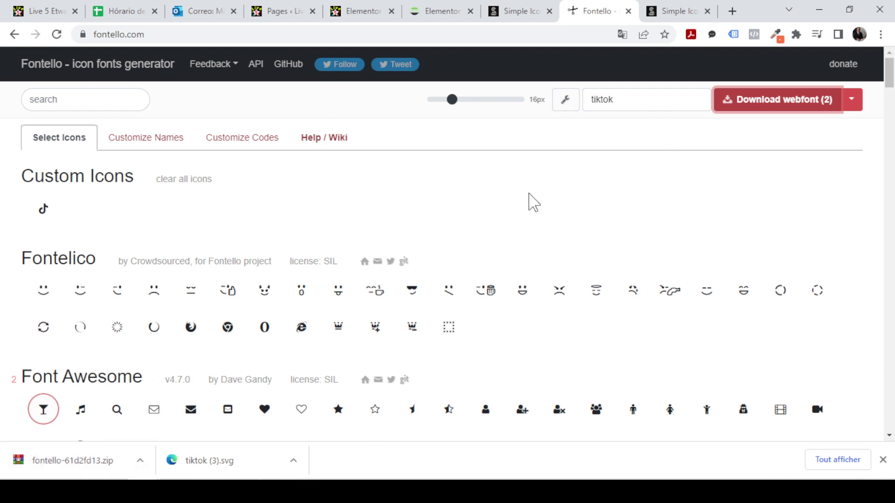
Return to Elementor, close the icon library and exit the editor to the WordPress dashboard without saving the changes
click(425, 12)
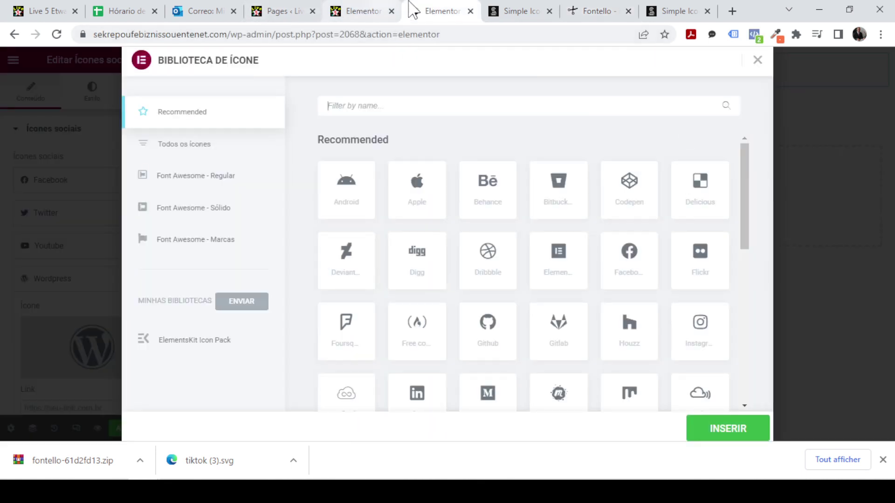
click(757, 60)
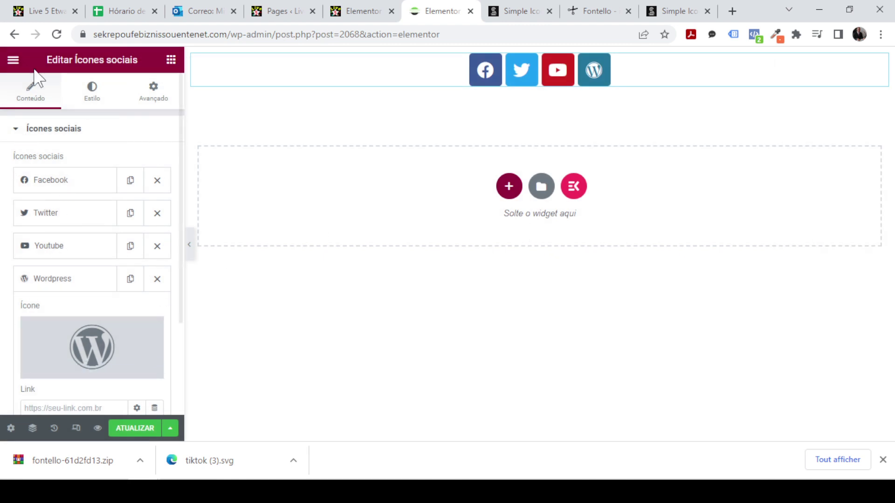
click(13, 60)
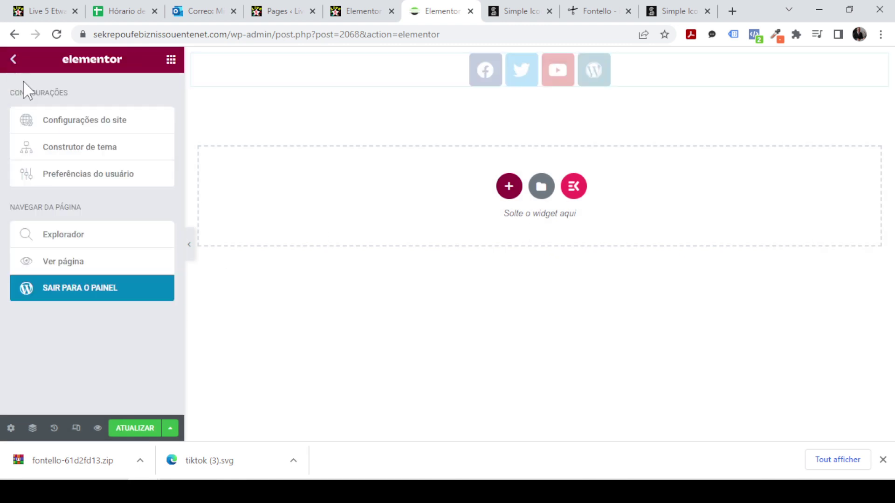
click(88, 288)
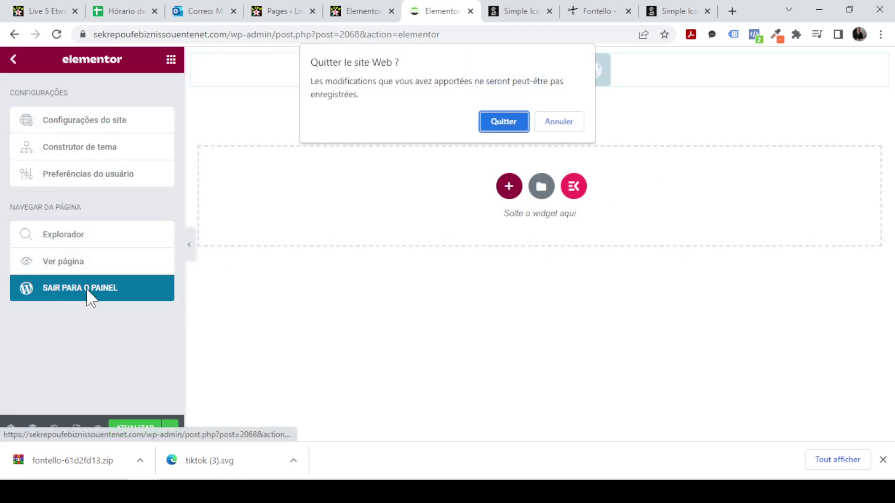
click(504, 122)
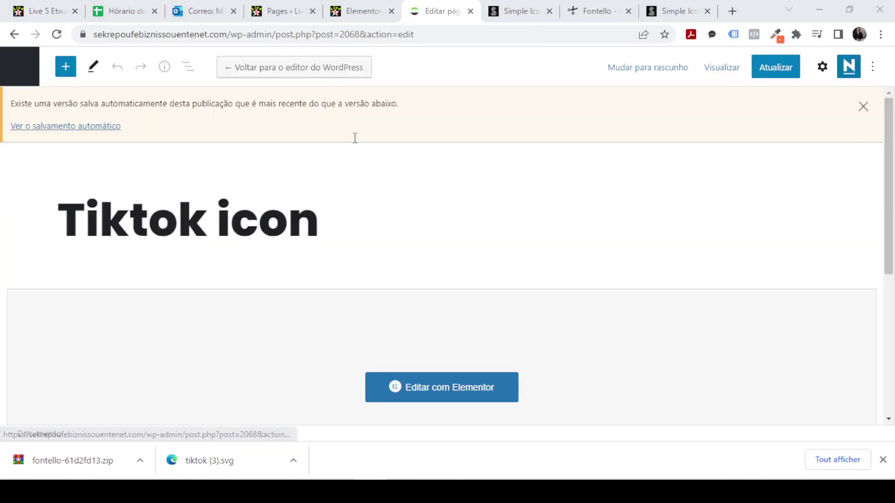
Return to the WordPress pages list and create a new page titled "tiktok tutoriel"
click(16, 74)
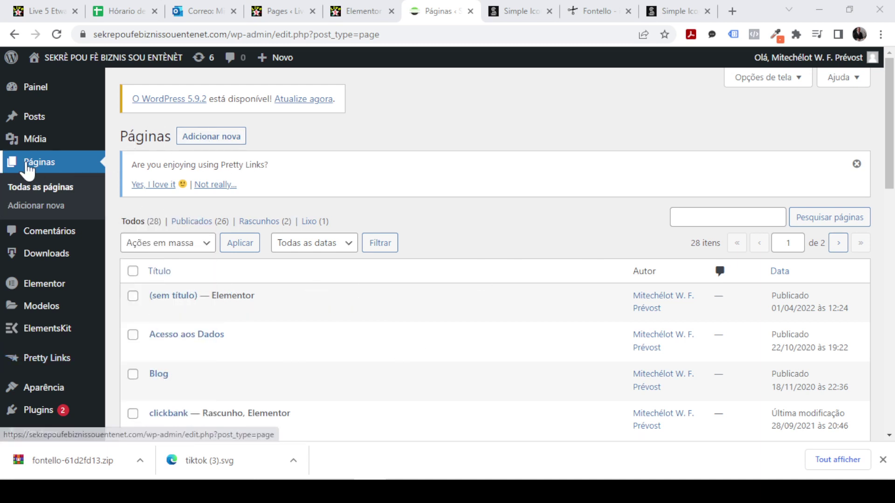
click(228, 140)
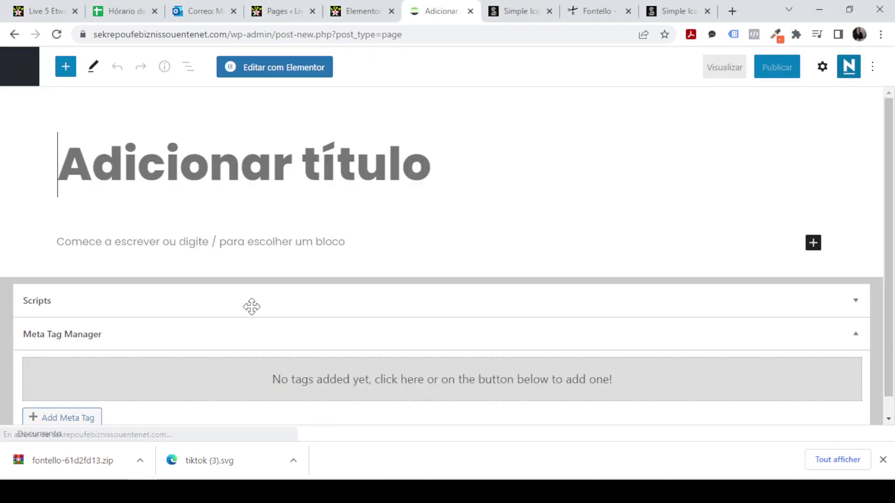
text(ti)
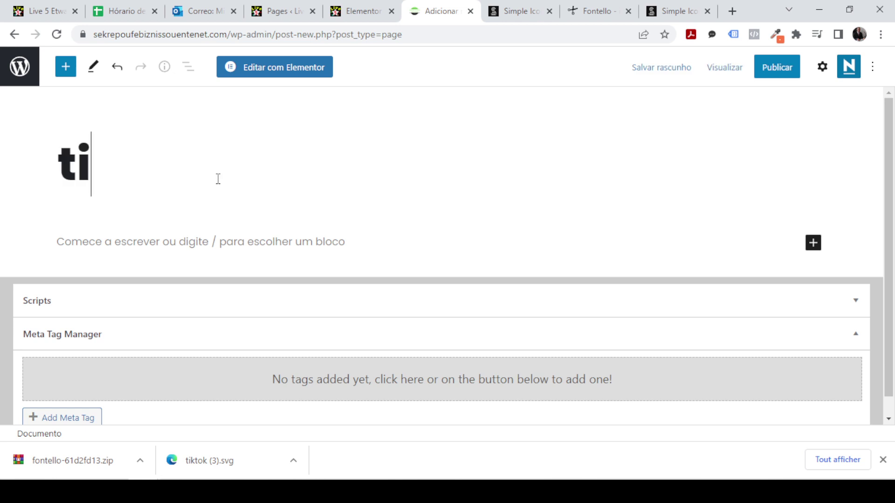
text(ktok)
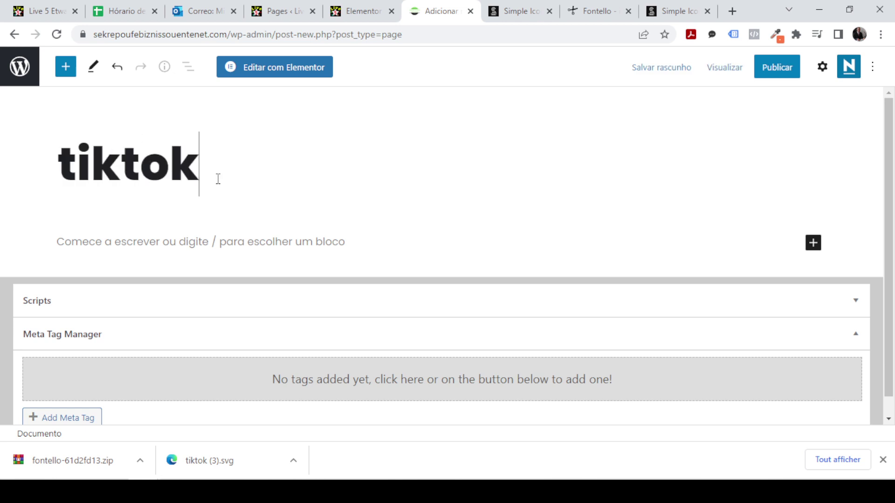
text( tut)
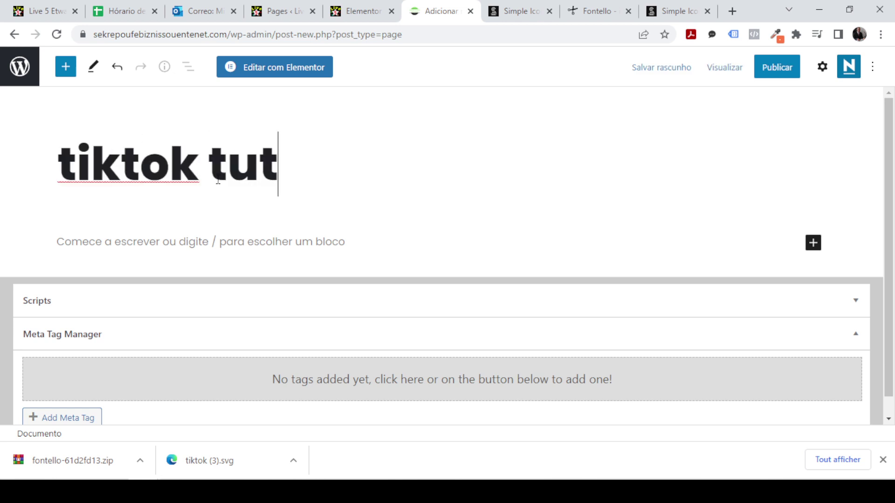
text(oriel)
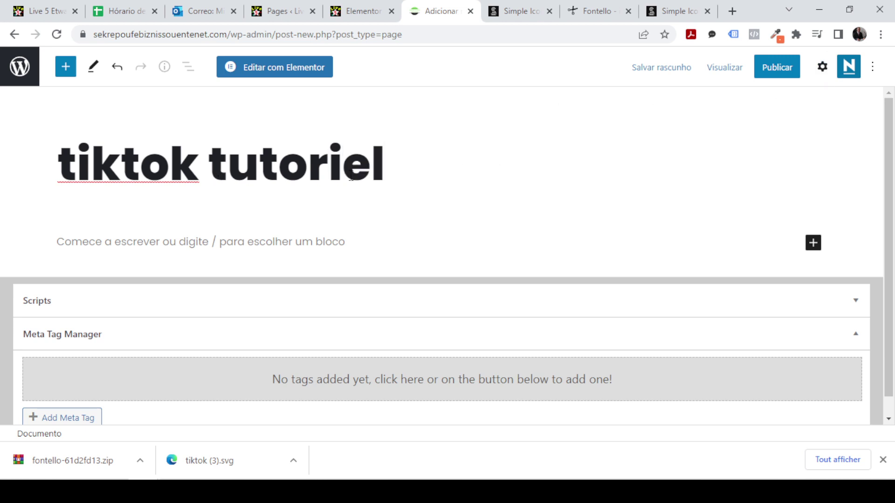
Review the visibility and date options, then publish the page immediately with public visibility
click(778, 71)
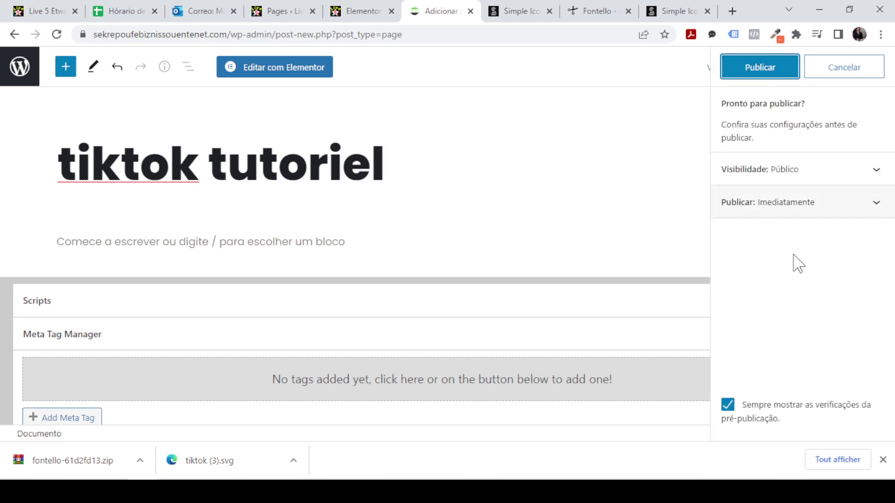
click(822, 171)
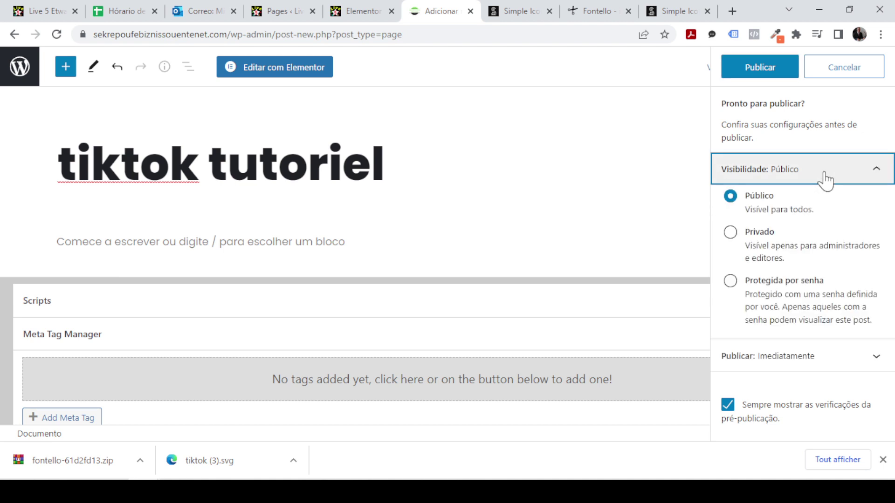
click(824, 173)
click(834, 205)
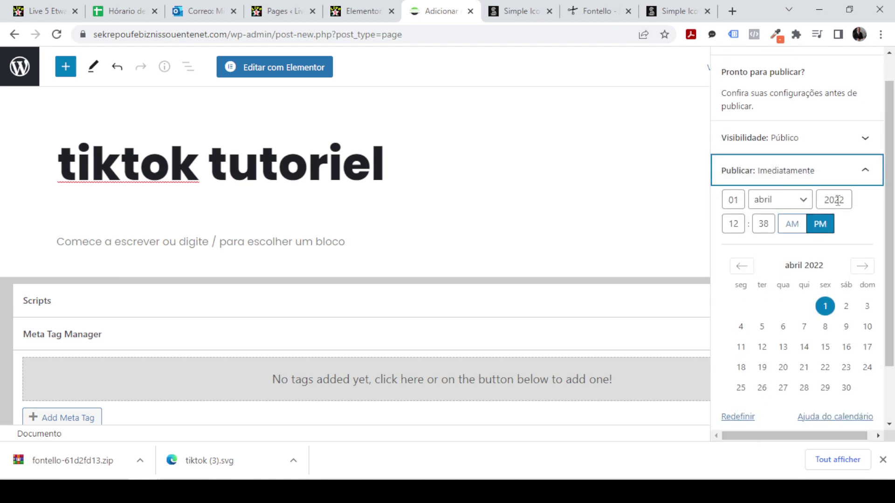
click(848, 184)
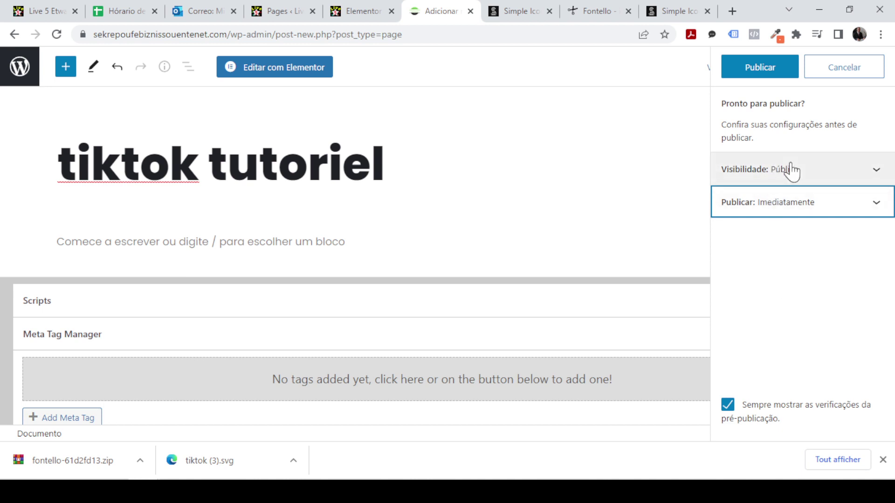
click(752, 70)
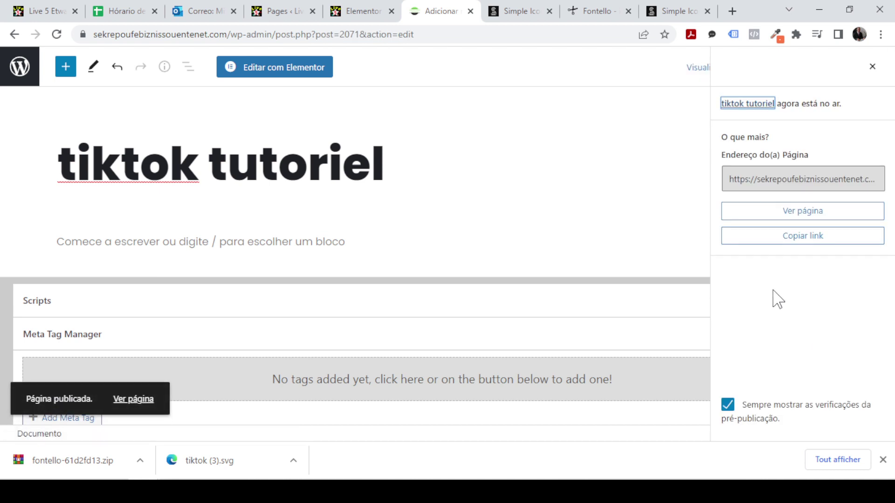
Open the new page in Elementor and set its page layout to Elementor canvas
click(249, 68)
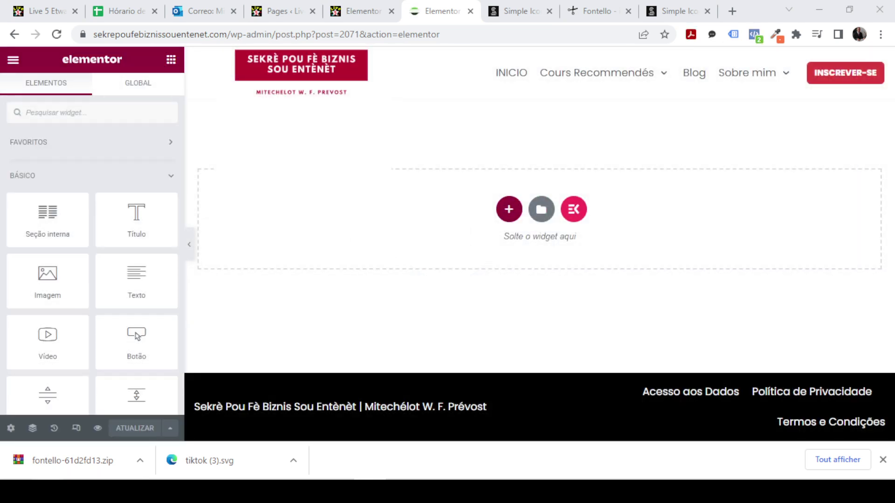
click(11, 427)
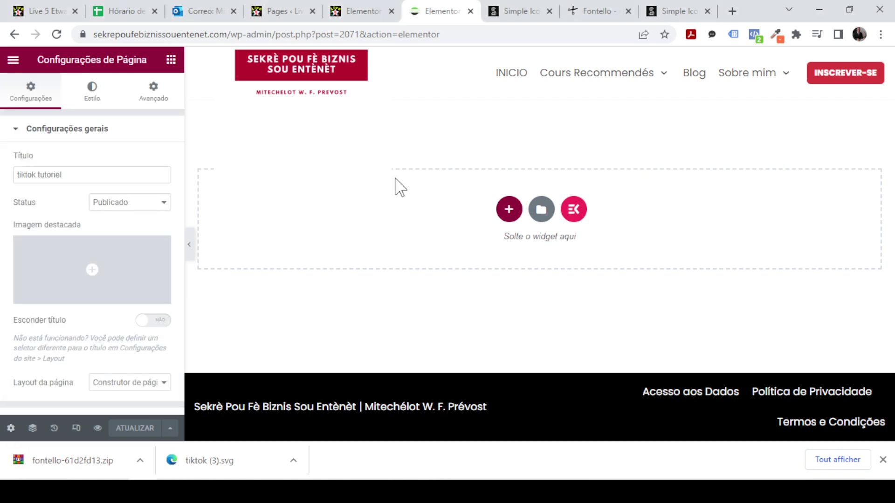
click(100, 384)
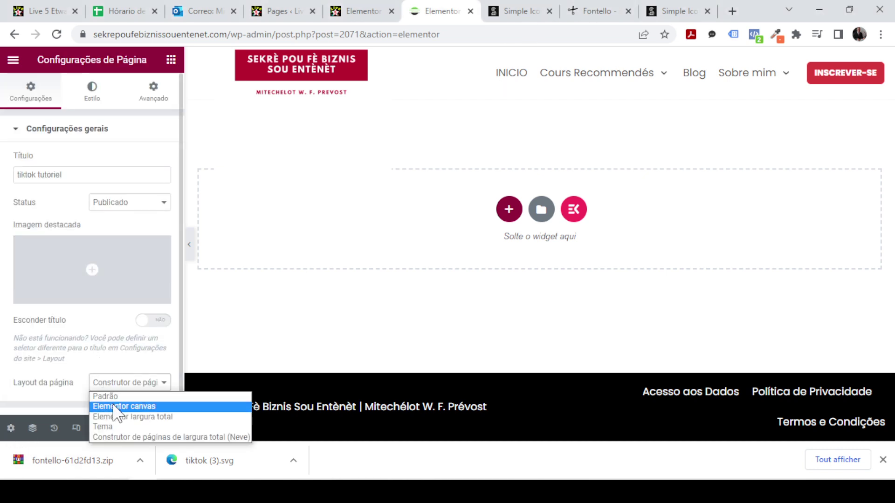
click(119, 407)
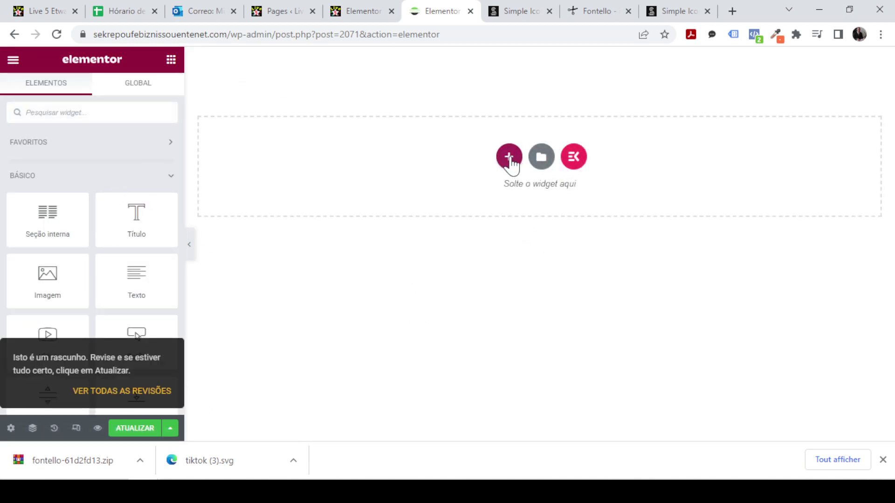
Add a single-column section and place the Ícones sociais widget found by searching "ico" in it
click(510, 158)
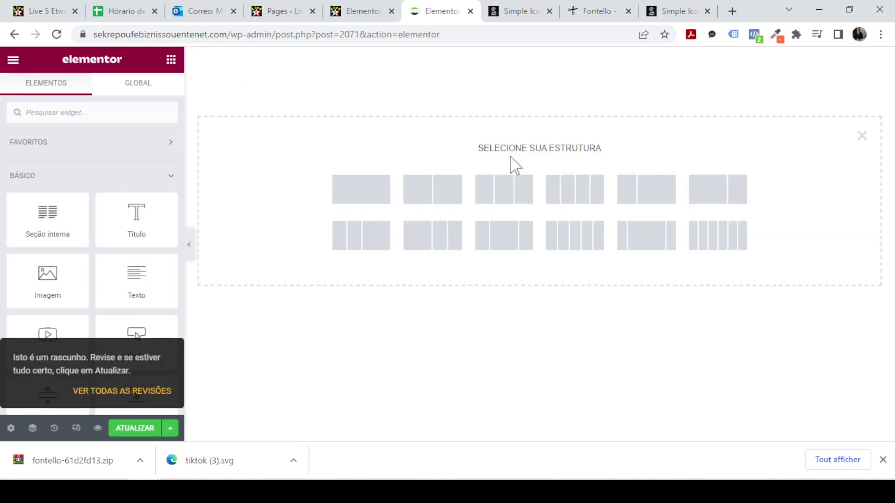
click(349, 201)
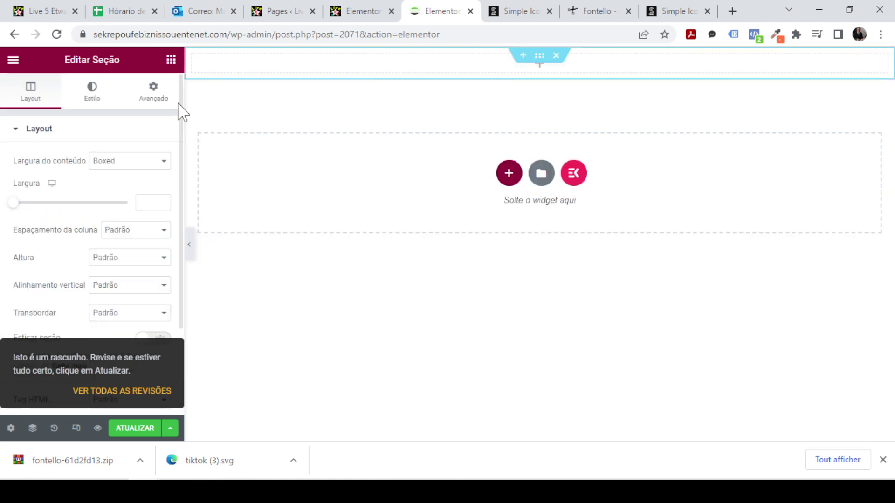
click(171, 61)
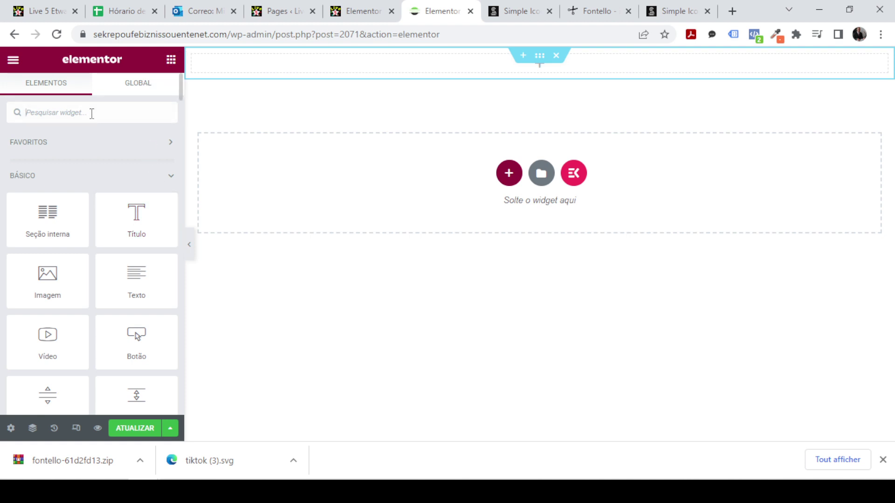
text(ico)
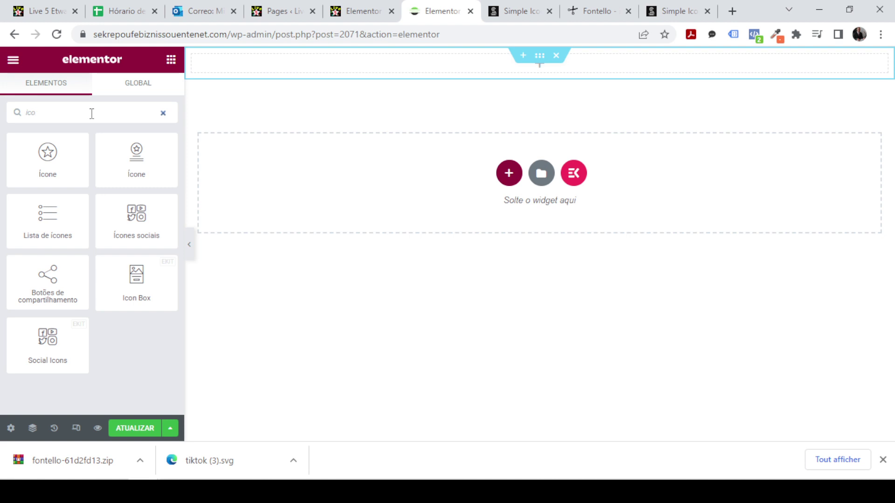
drag(116, 226, 441, 73)
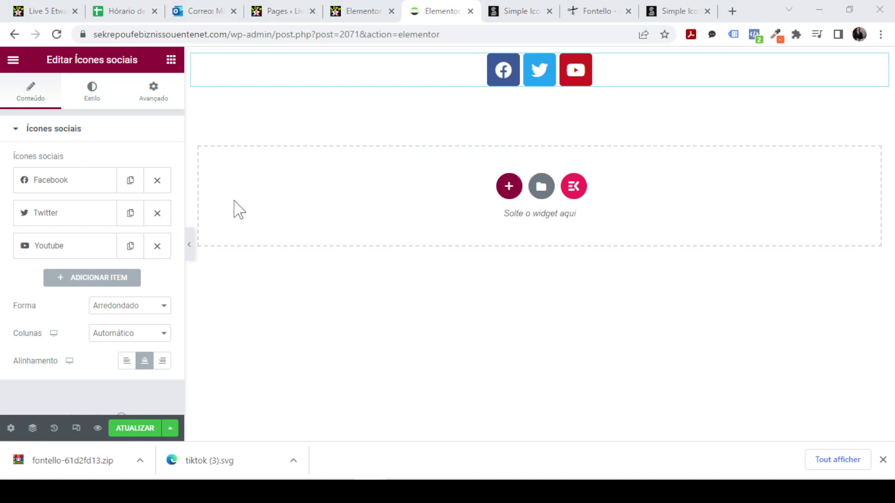
Duplicate the editor's browser tab, exit to the WordPress dashboard in the copy and open Elementor's Ícones personalizados page
right_click(421, 7)
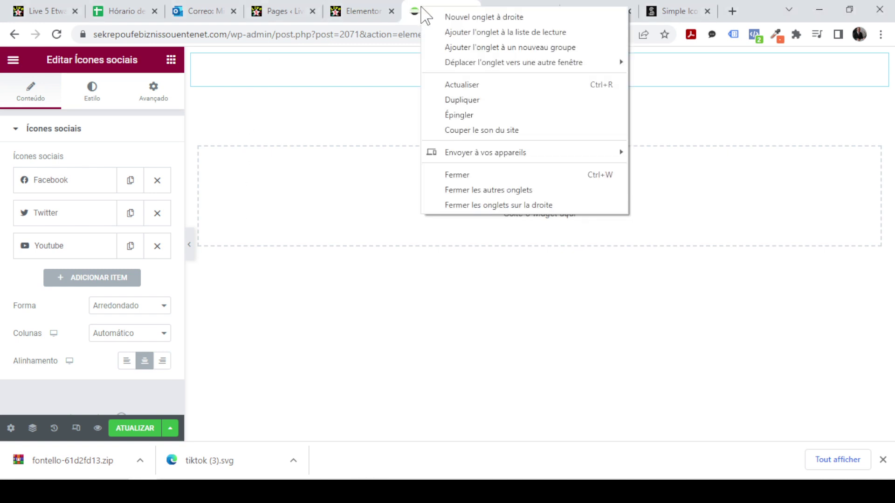
click(474, 101)
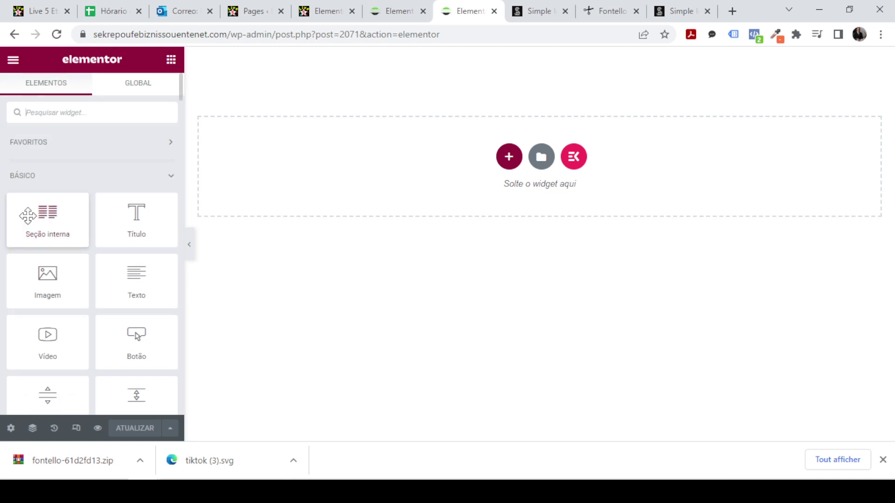
click(13, 63)
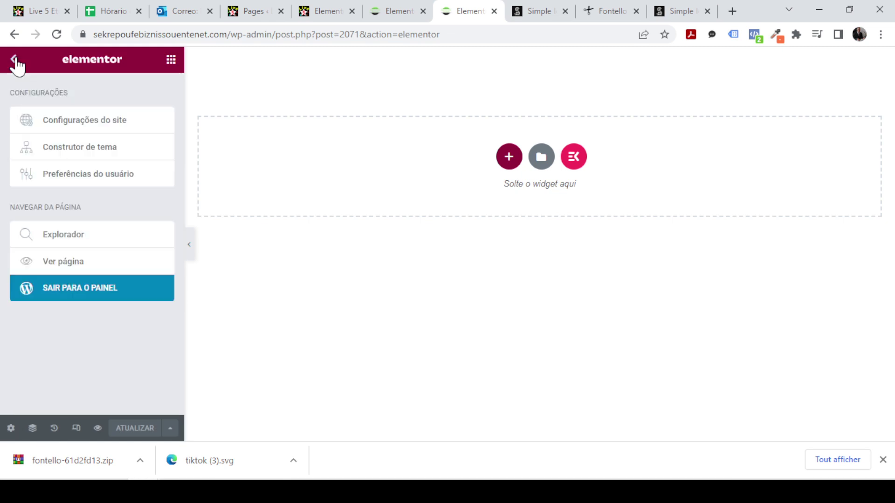
click(83, 292)
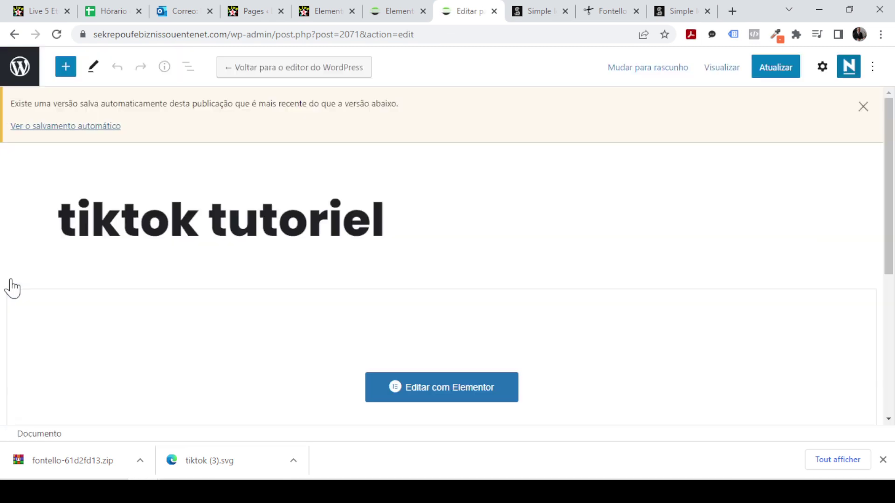
click(21, 77)
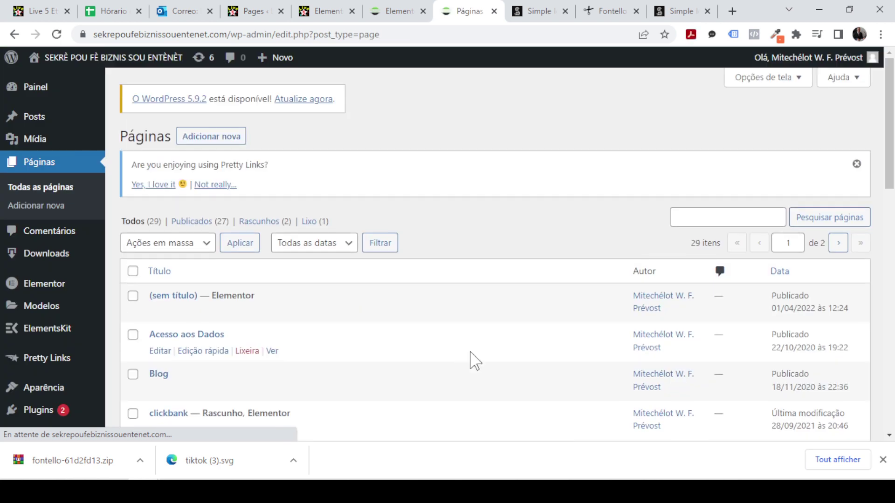
mouse_move(55, 286)
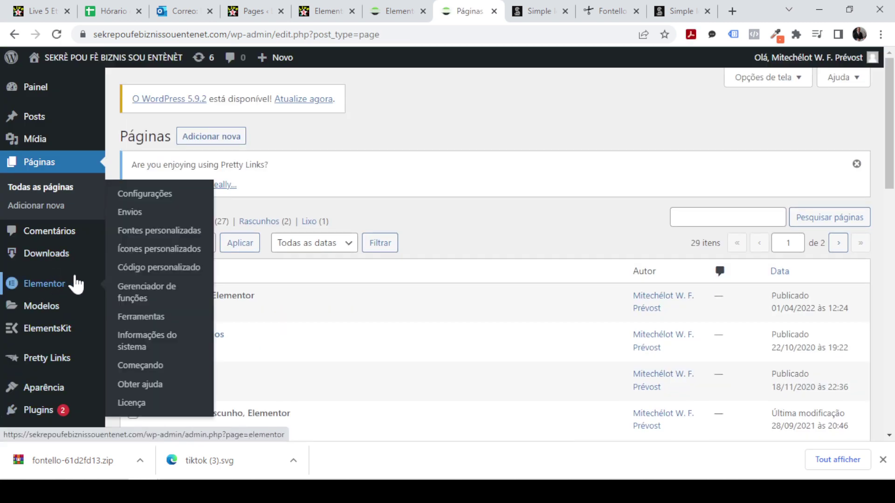
click(165, 252)
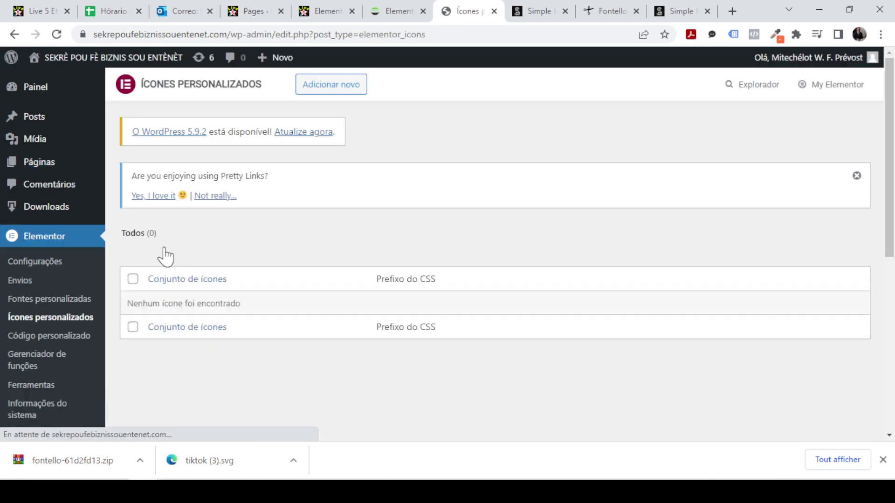
Add a new icon set named "tiktok tutoriel" and upload the fontello-61d2fd13 archive to it
click(328, 93)
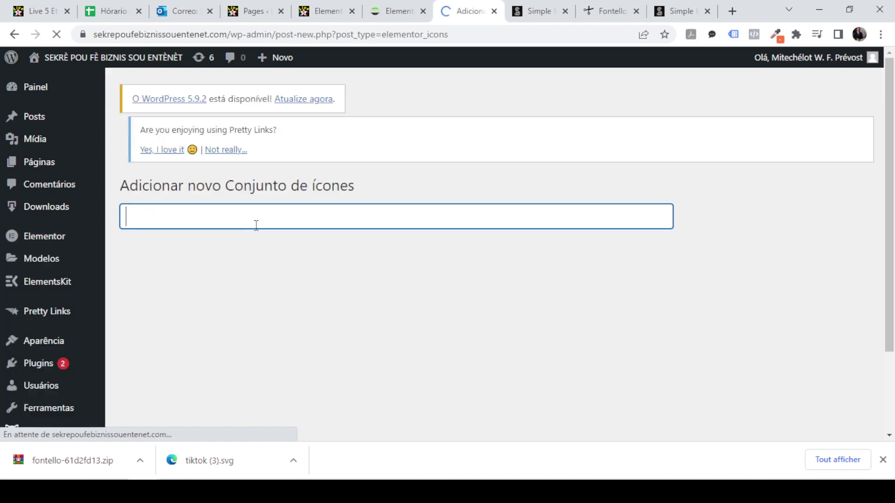
text(tiktok tutoriel)
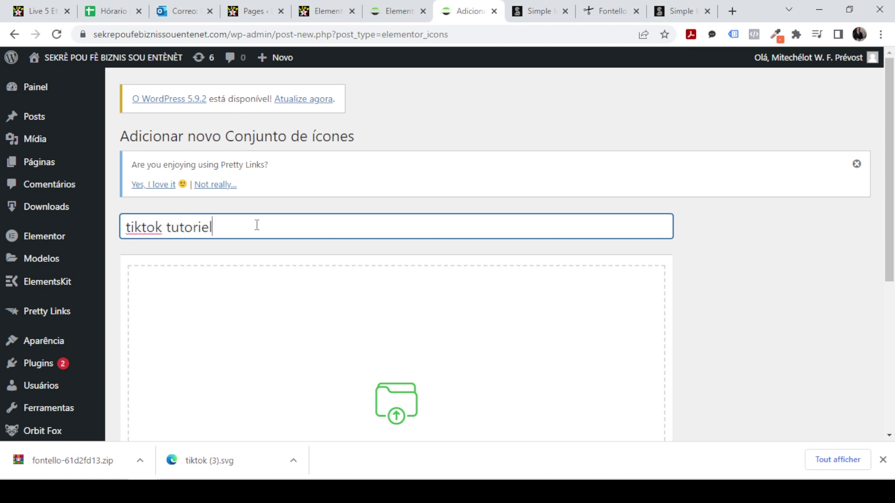
scroll(261, 237, down, 4)
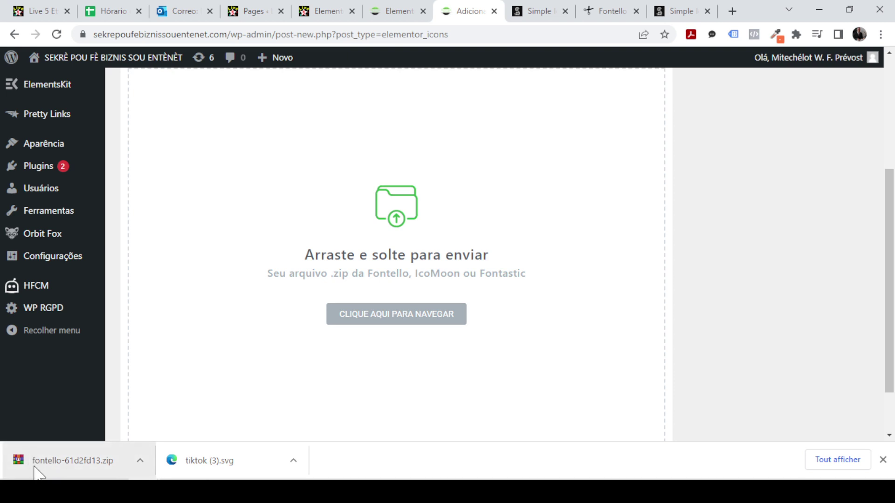
click(377, 321)
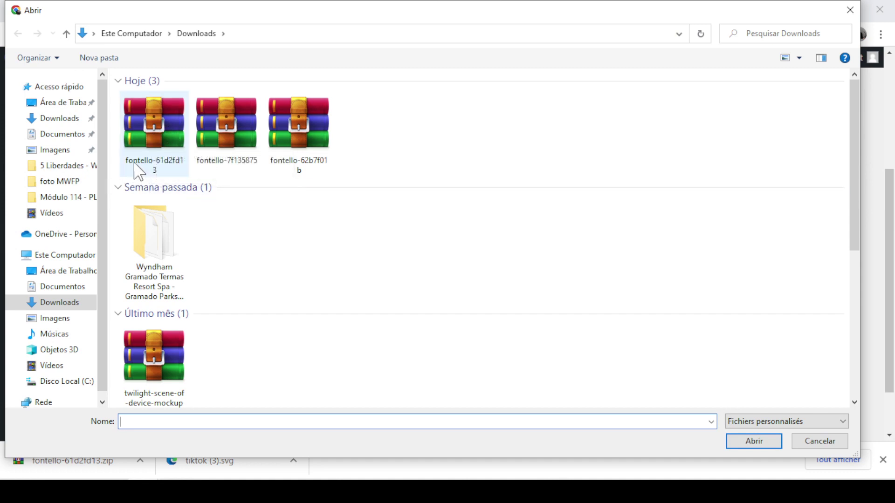
double_click(154, 142)
scroll(436, 334, down, 2)
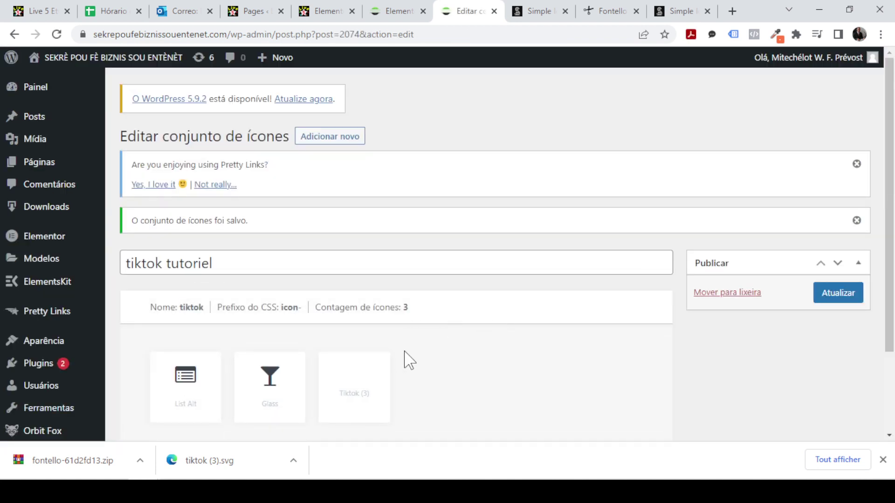
Update the tiktok tutoriel icon set and go back to the Elementor editor tab with the social icons widget
scroll(409, 360, down, 3)
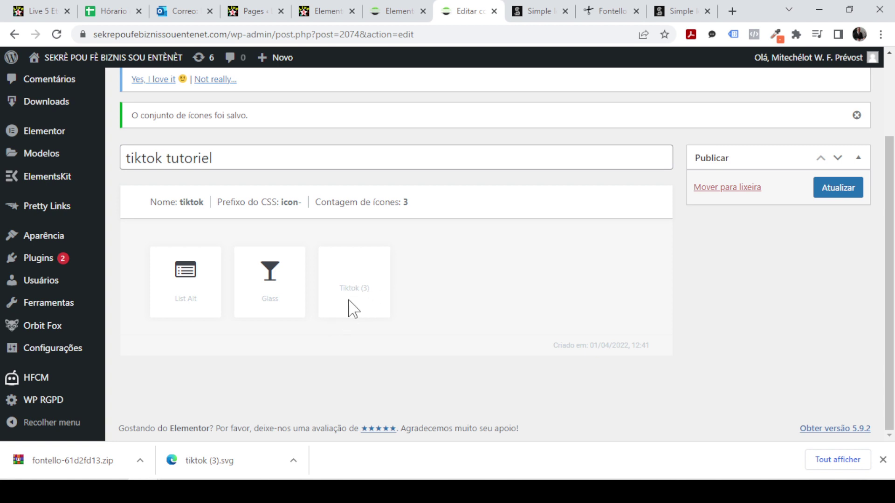
click(846, 191)
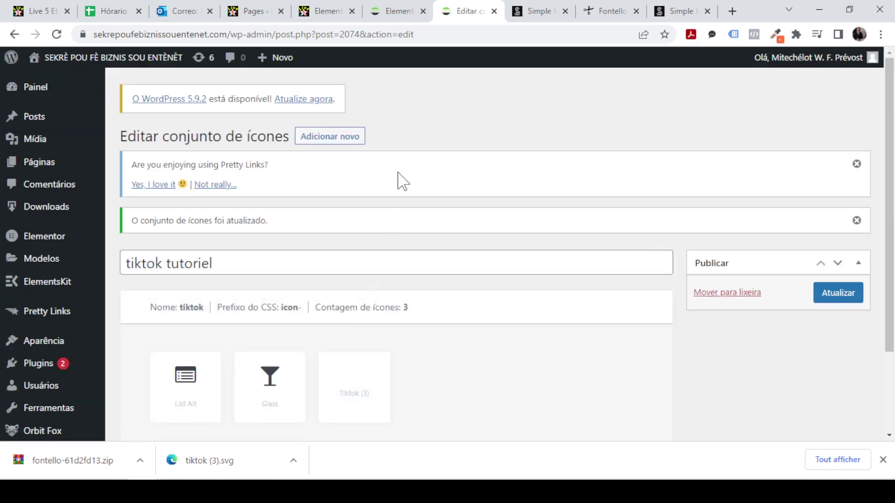
click(398, 13)
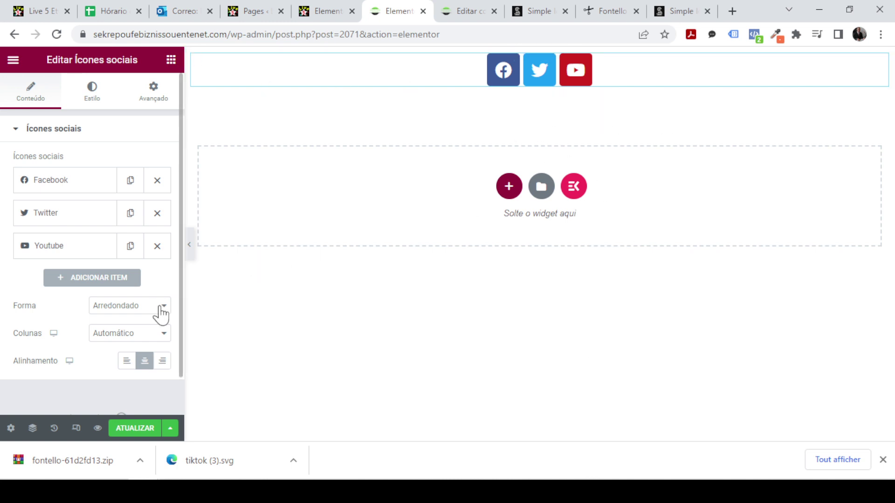
Update the page, reload the Elementor editor and reopen the Ícones sociais widget's settings
click(132, 428)
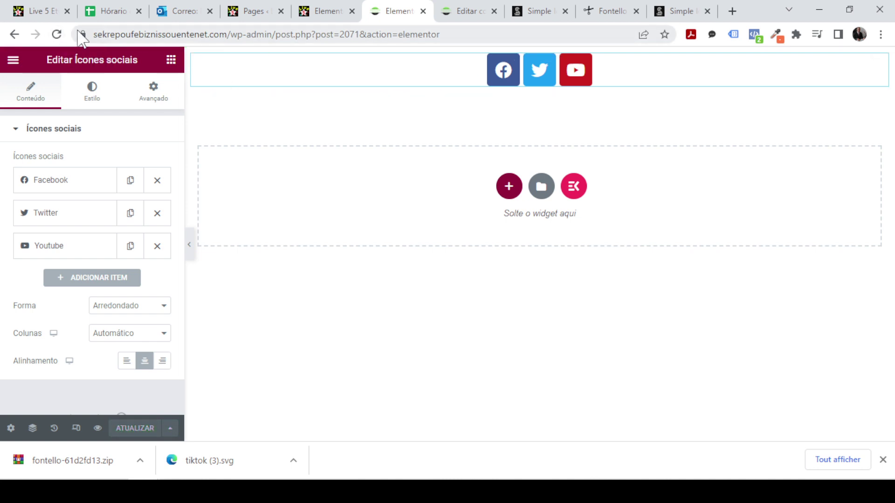
click(56, 35)
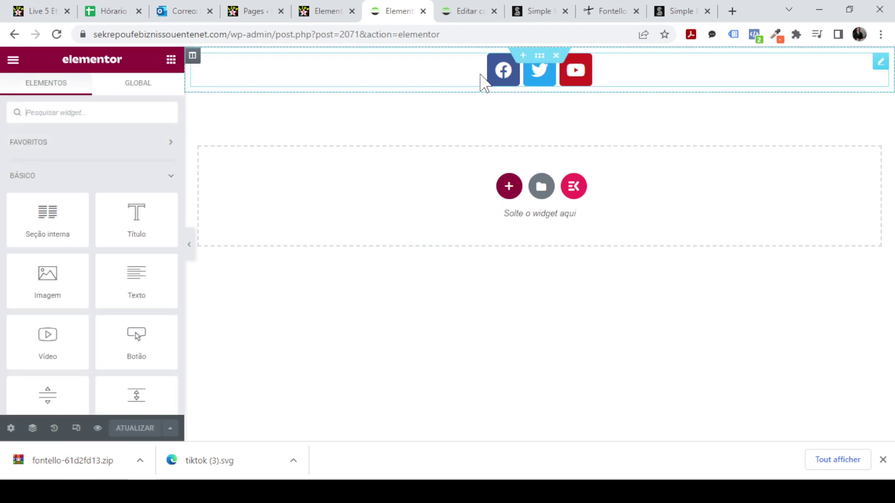
click(730, 81)
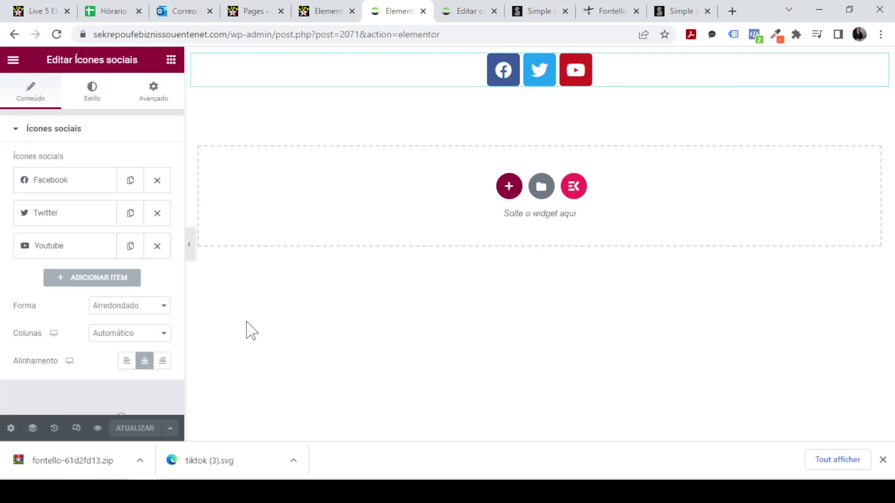
Try adding a social item with the Tiktok (3) icon from the tiktok tutoriel library, and delete that item
click(86, 282)
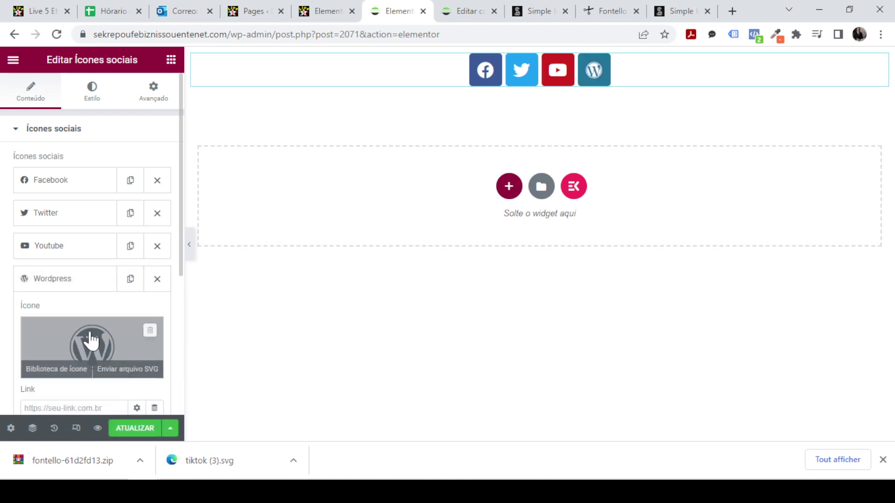
click(90, 338)
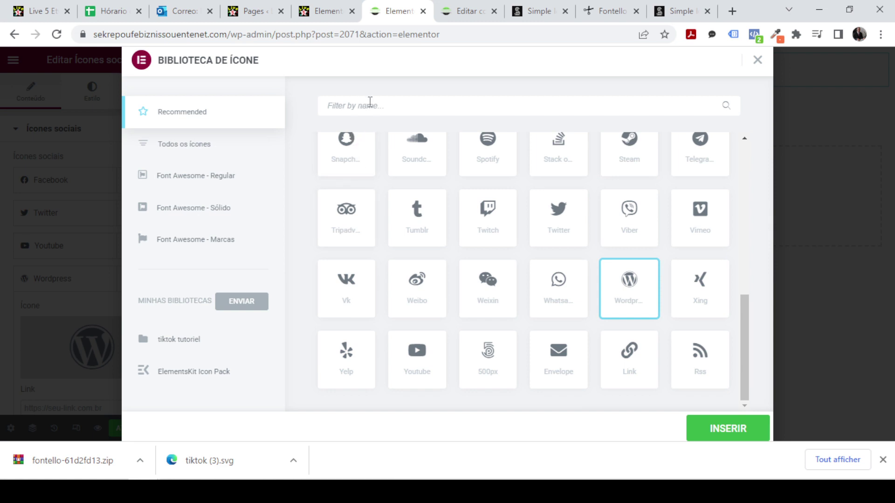
click(182, 340)
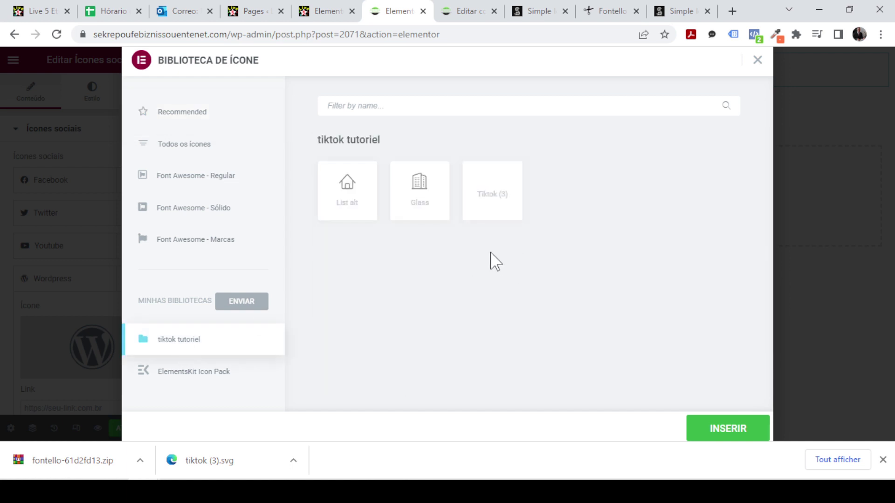
click(491, 198)
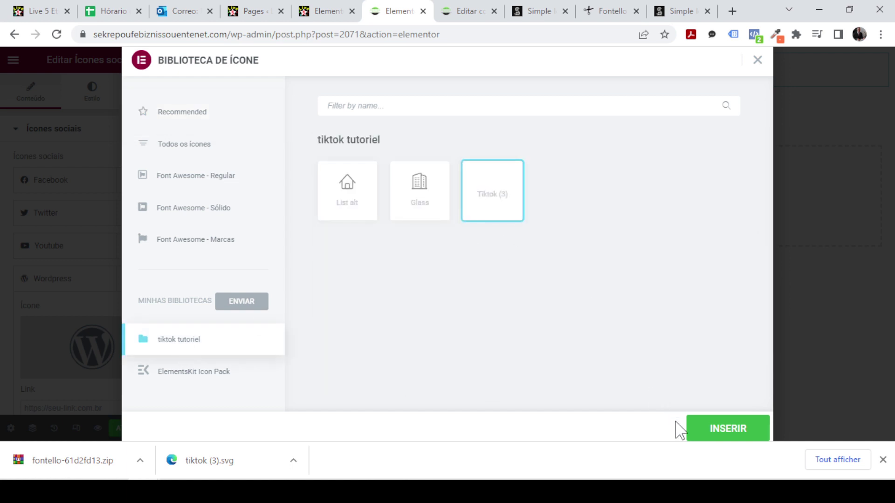
click(723, 429)
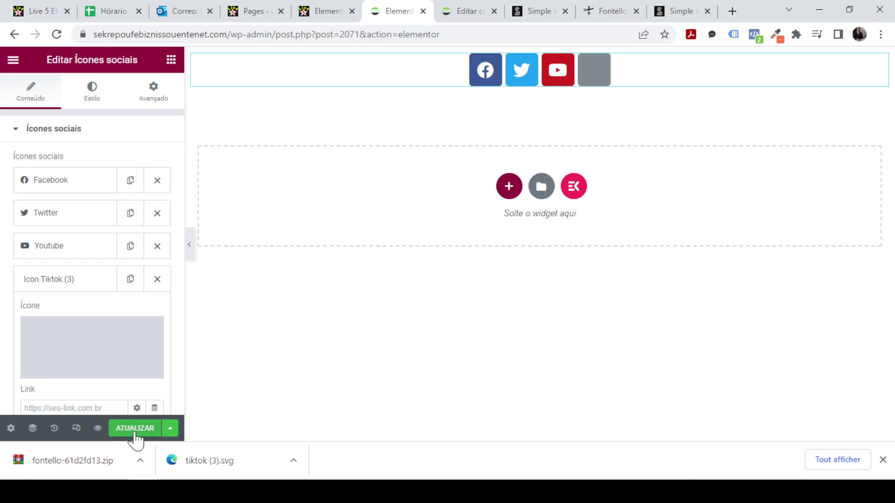
scroll(158, 354, down, 2)
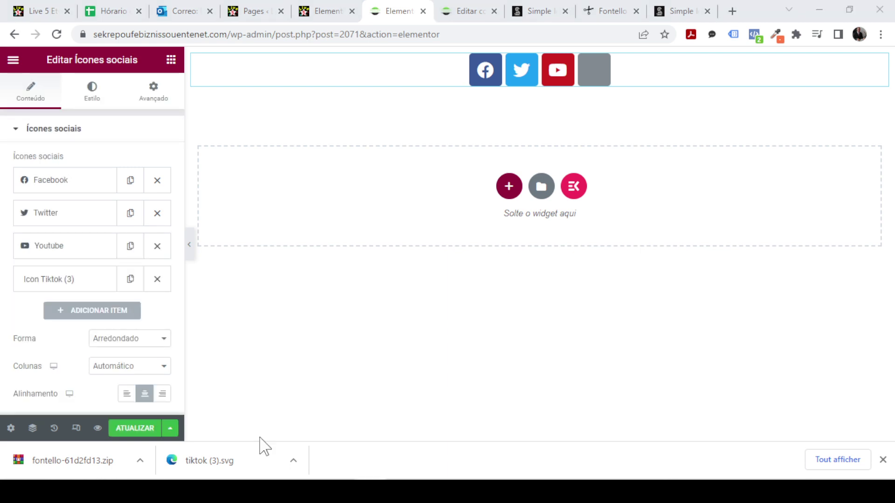
click(157, 279)
Add a new social item and give it the built-in Tiktok icon found by searching "tik" in Todos os ícones
click(94, 280)
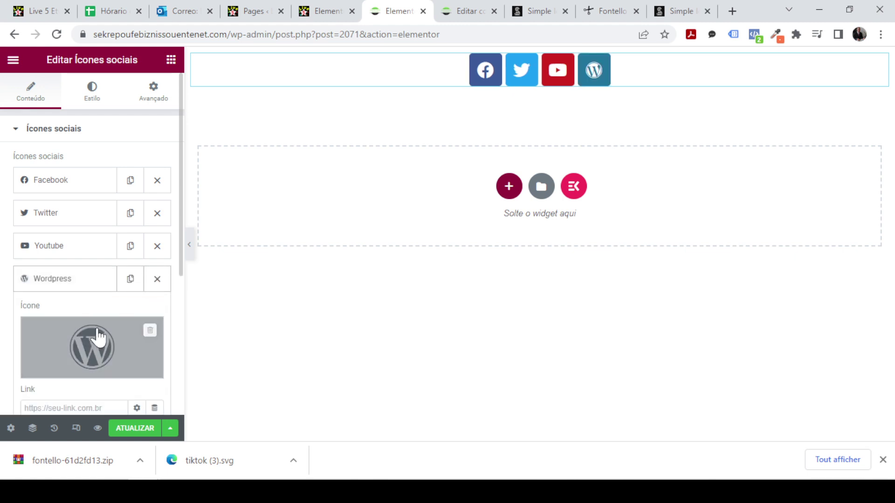
click(92, 342)
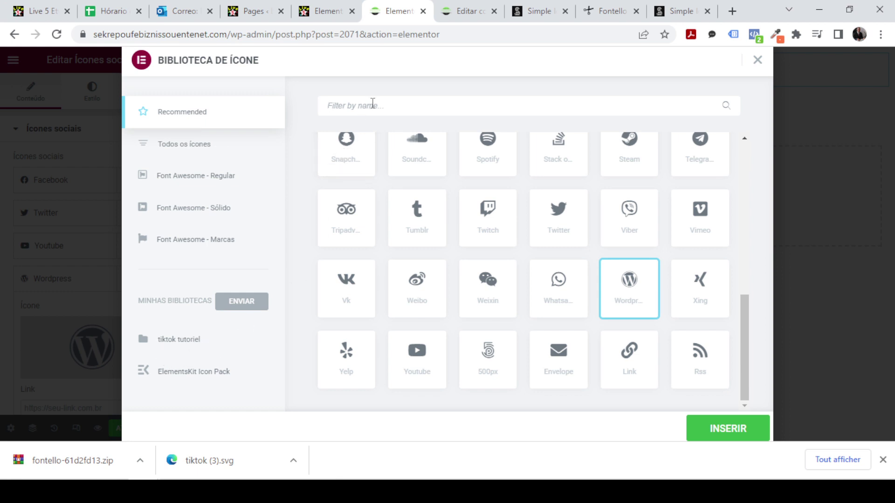
text(tik)
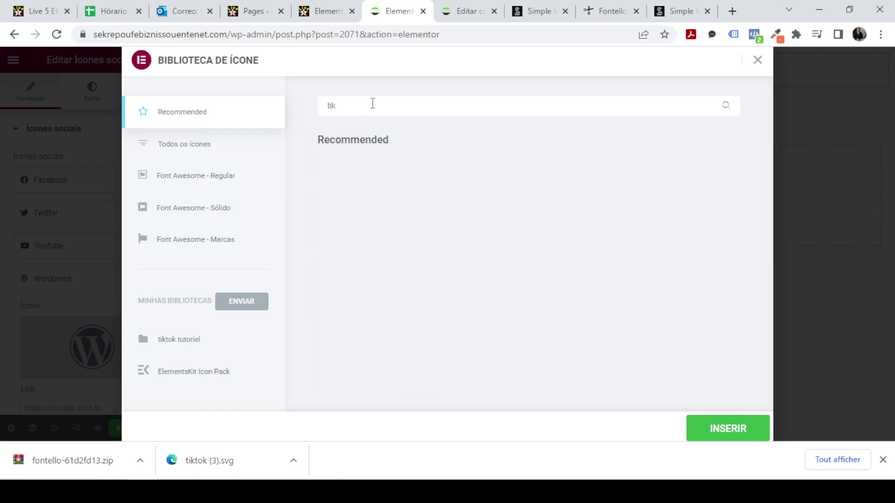
click(181, 147)
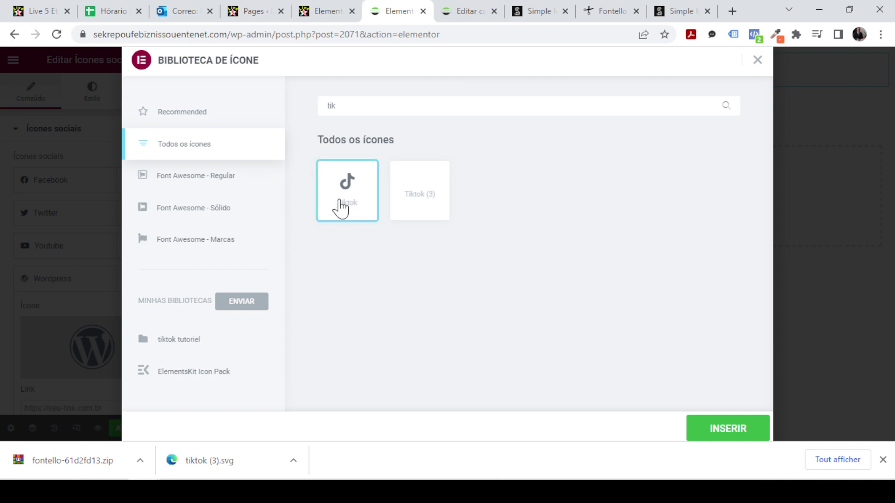
click(730, 436)
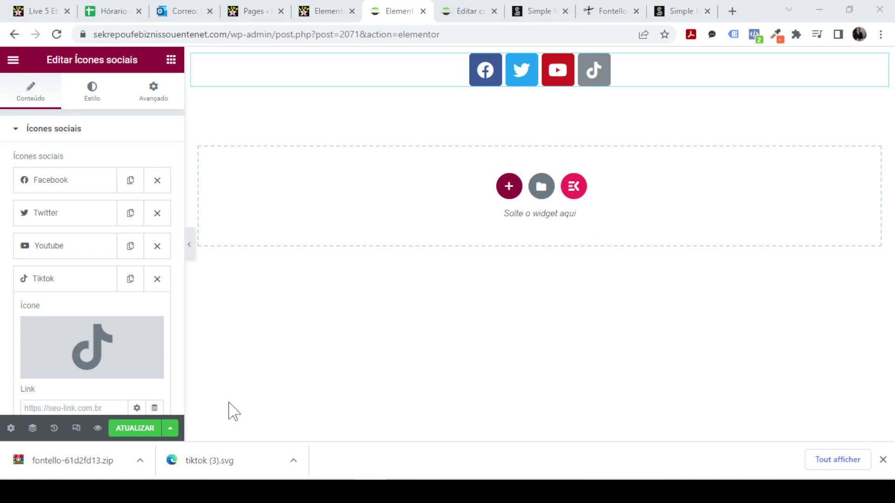
Set the Tiktok item's color to Personalizar and its primary color to black #000000
scroll(56, 291, down, 2)
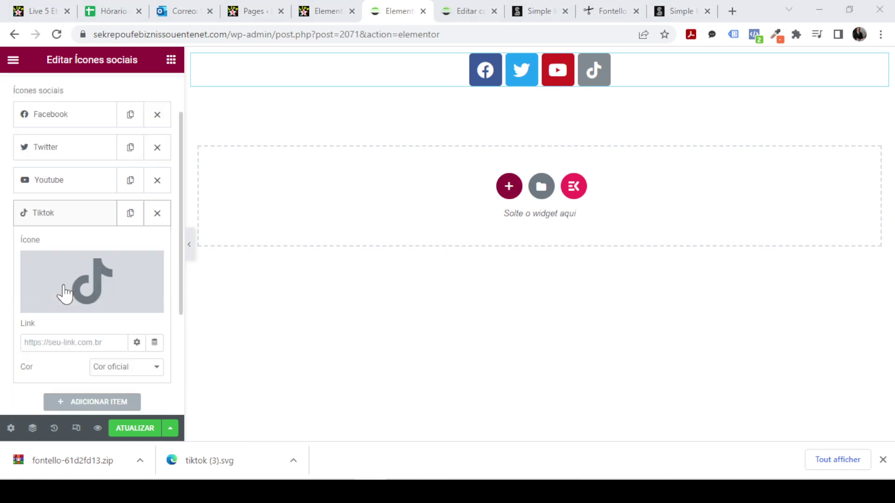
click(51, 344)
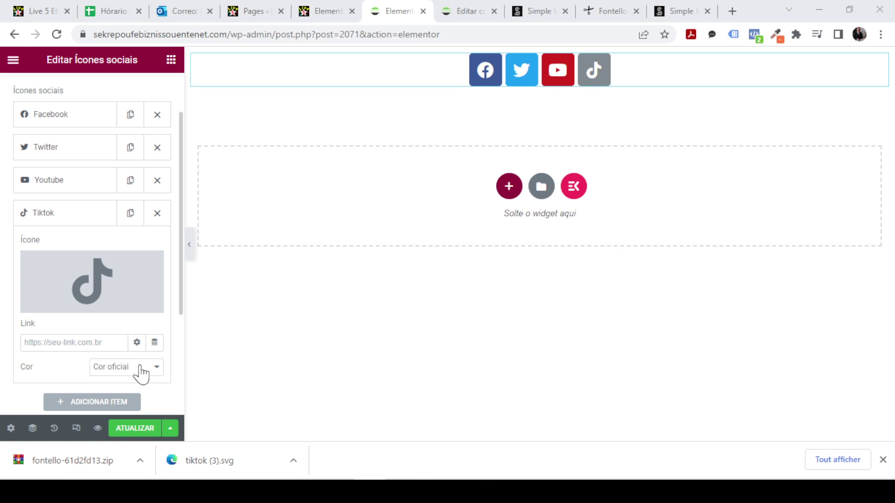
scroll(141, 372, down, 1)
click(136, 304)
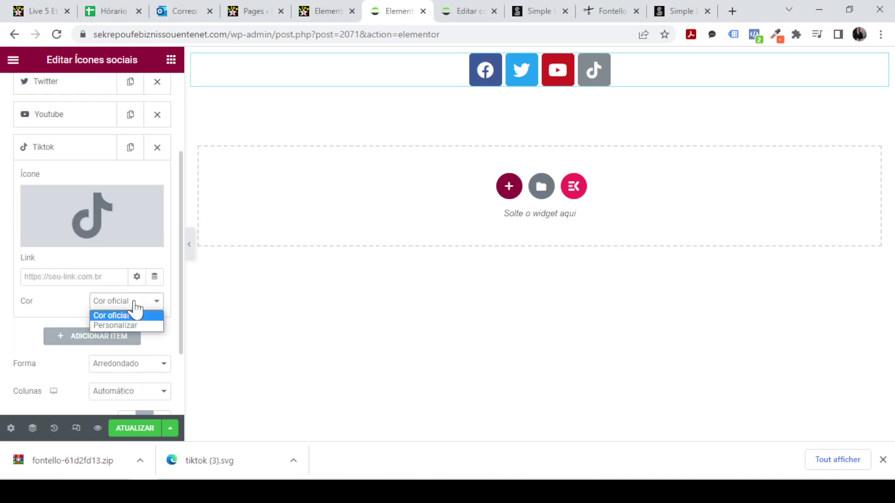
click(127, 325)
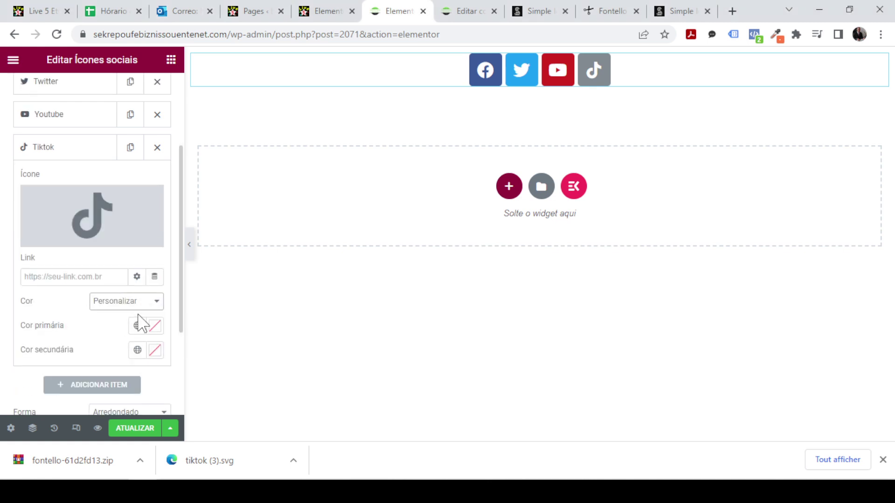
click(154, 326)
drag(168, 218, 43, 275)
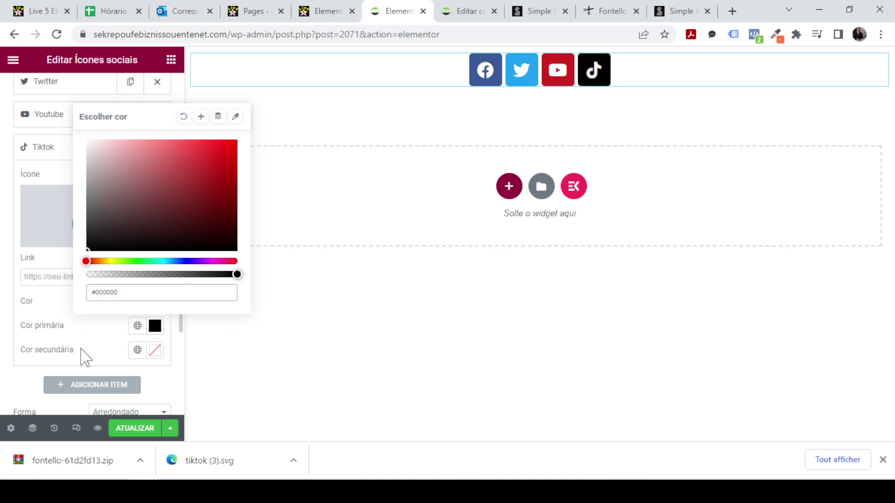
Set the Tiktok item's secondary color to bright green #19FF60 and update the page
click(154, 359)
click(162, 274)
click(156, 285)
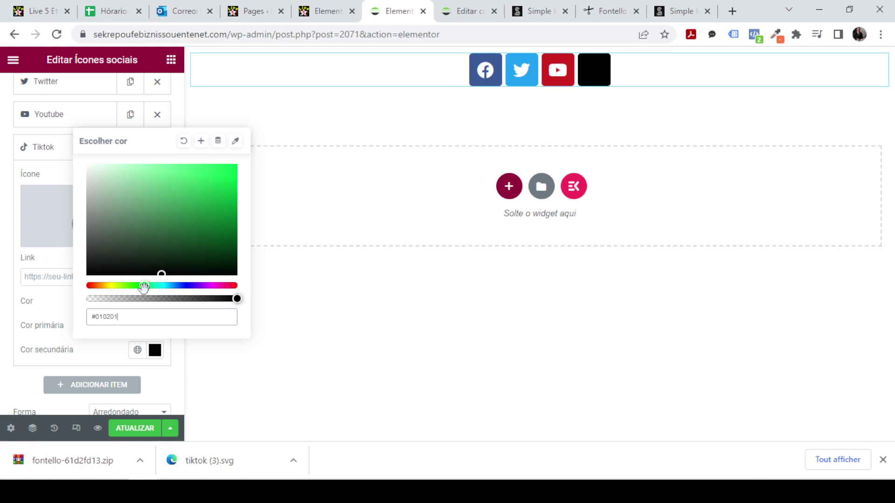
drag(163, 252, 222, 152)
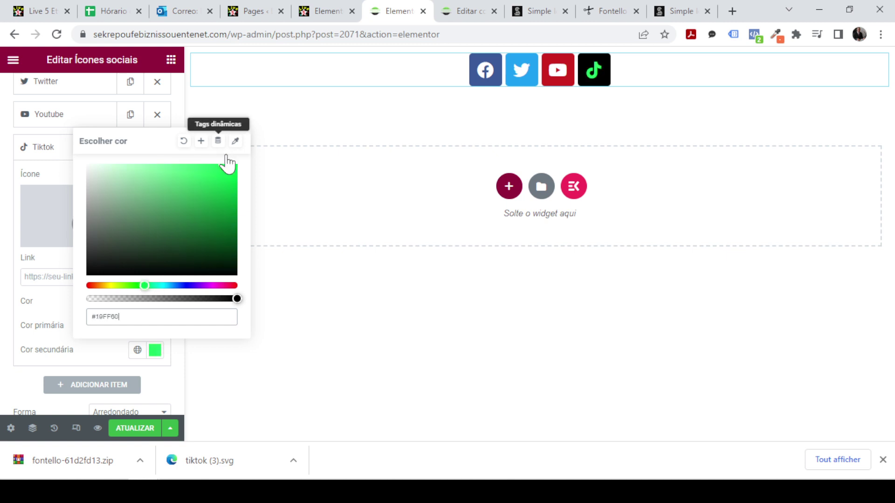
click(213, 379)
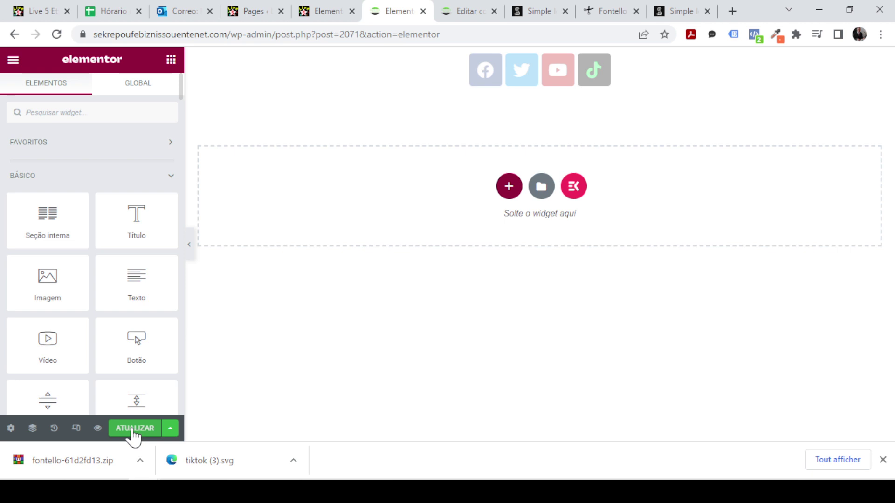
click(133, 430)
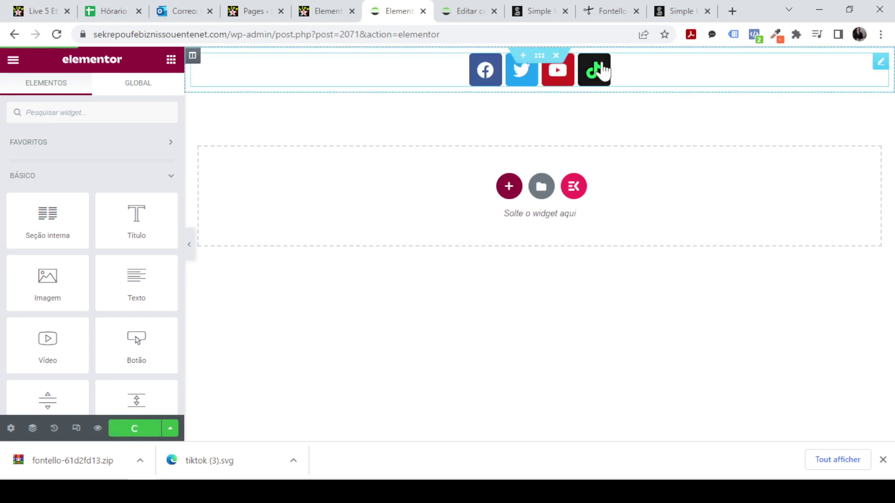
Switch to the live5etwal page's editor tab and look over its header social icons and the sections below
click(328, 12)
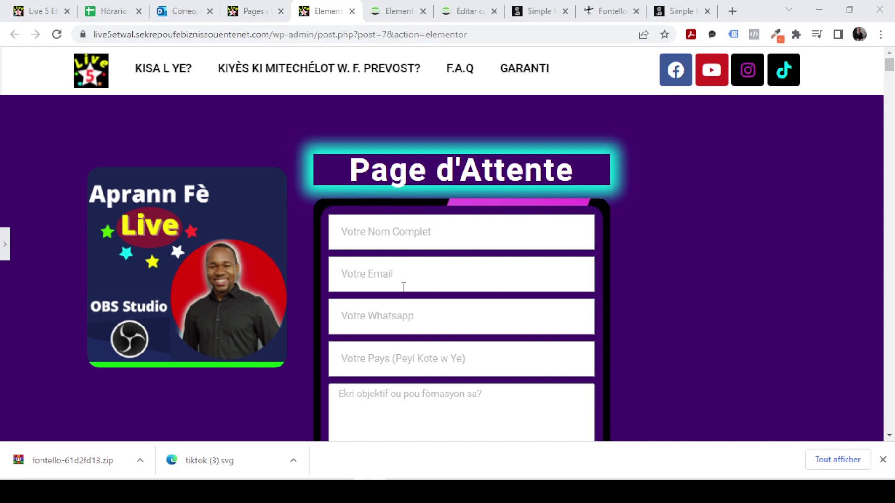
scroll(419, 281, down, 15)
scroll(403, 287, up, 8)
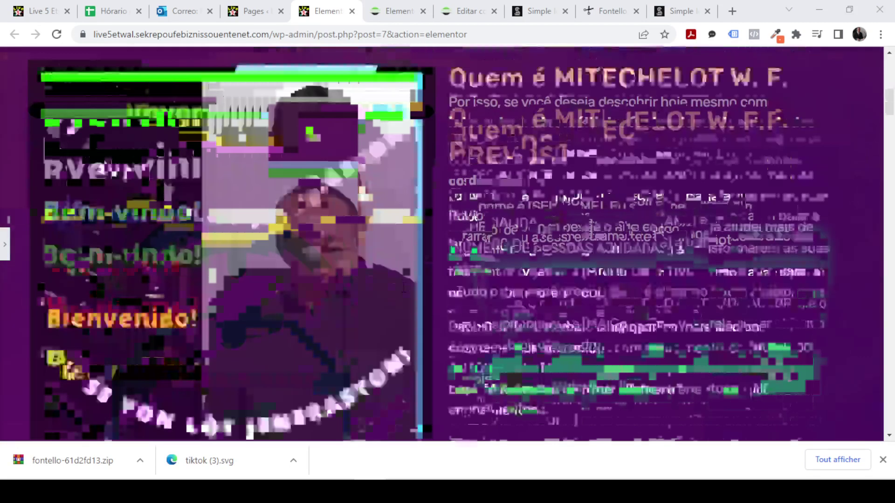
scroll(403, 287, down, 5)
scroll(403, 287, up, 7)
scroll(404, 287, down, 12)
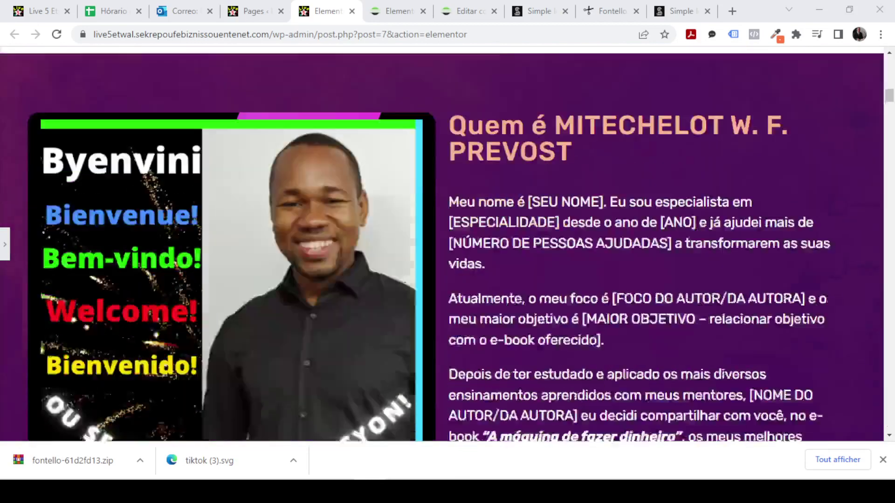